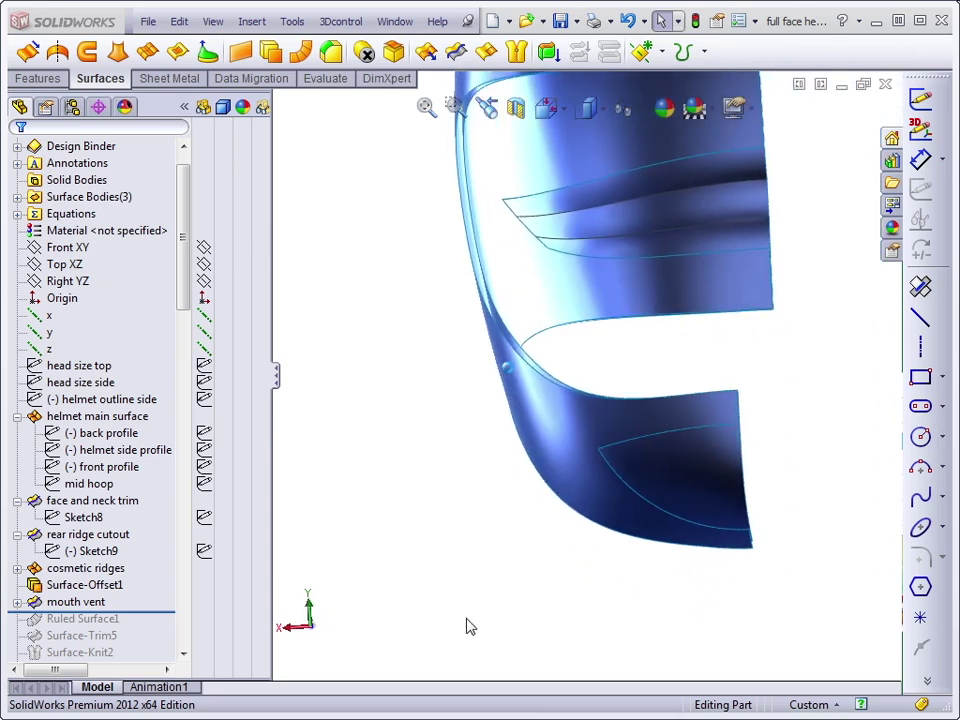
Step: Expand the mouth vent trim feature and examine its sketch against the helmet's chin area
click(36, 602)
click(17, 602)
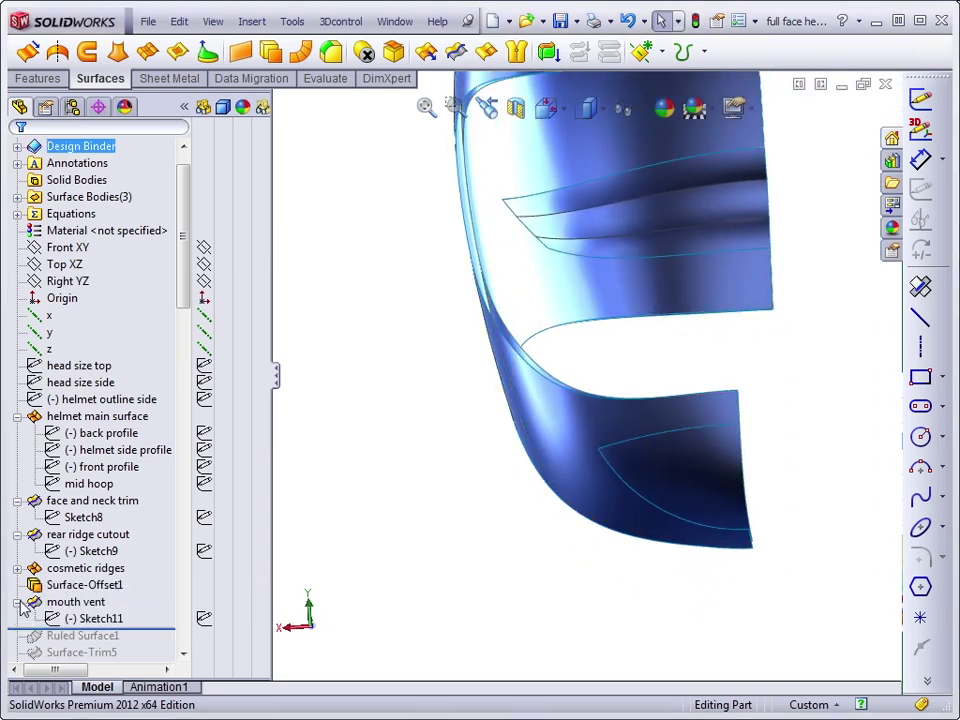
click(92, 619)
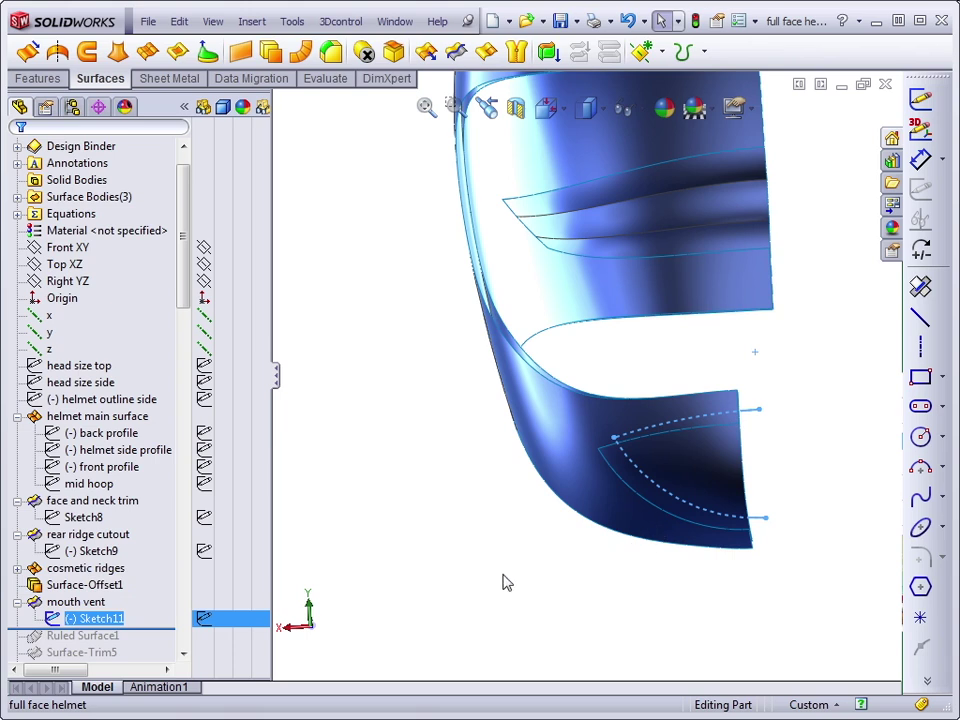
mouse_move(700, 478)
middle_down()
mouse_move(649, 494)
mouse_move(631, 436)
mouse_move(645, 409)
mouse_move(589, 493)
middle_up()
key(Right)
key(Right)
key(Right)
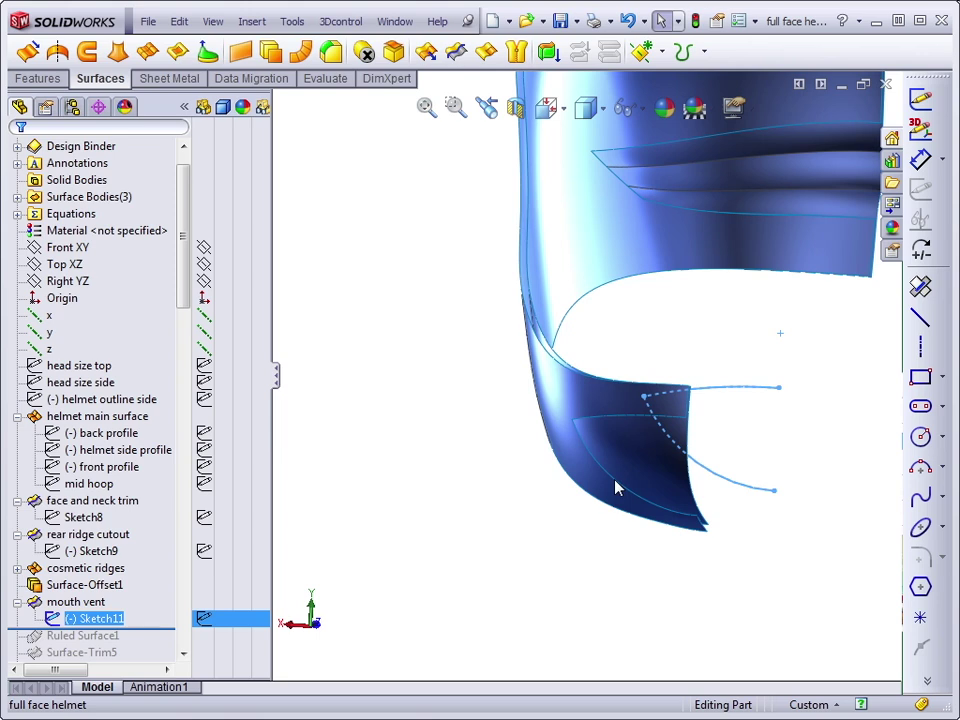
click(522, 532)
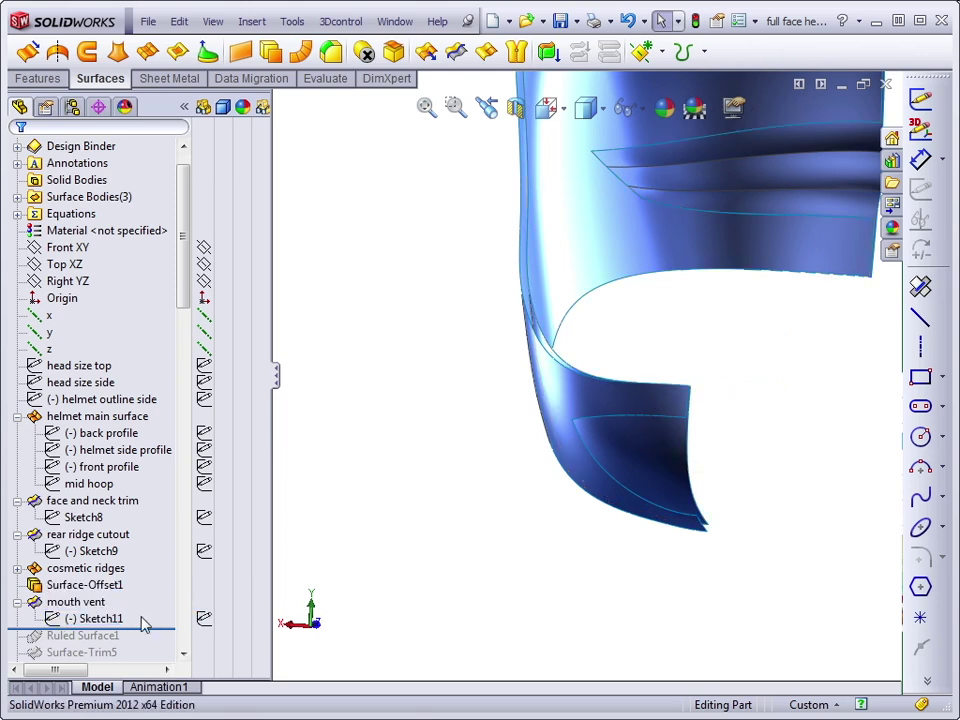
Step: Roll the model forward past Ruled Surface1, open its definition, and inspect the two selected mouth vent edges
drag(150, 628, 135, 611)
click(88, 602)
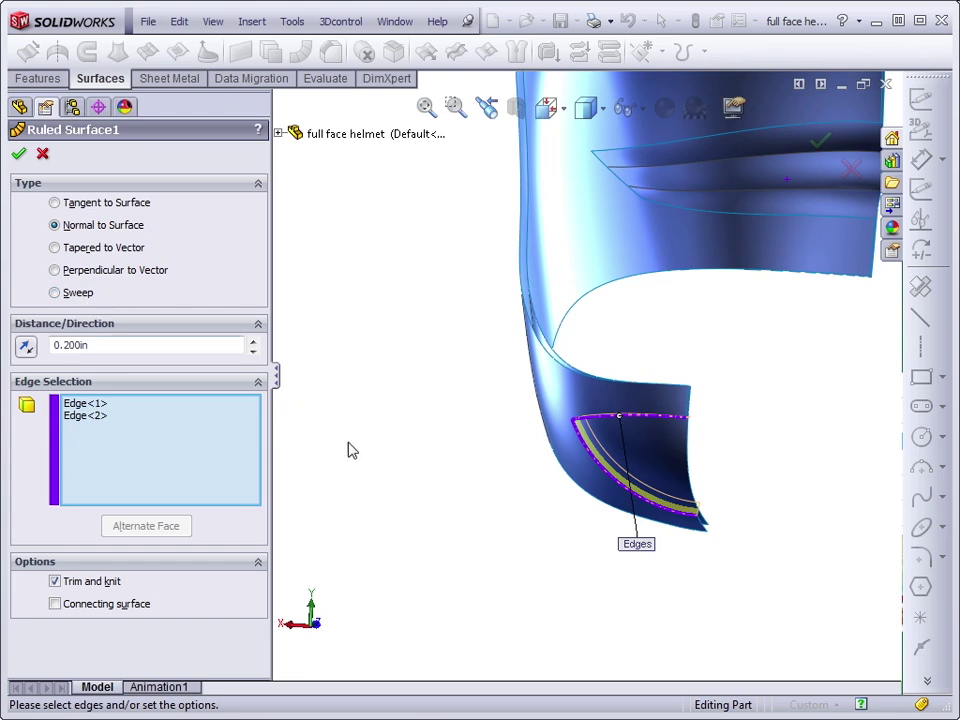
scroll(640, 490, down, 5)
key(Left)
key(Left)
key(Left)
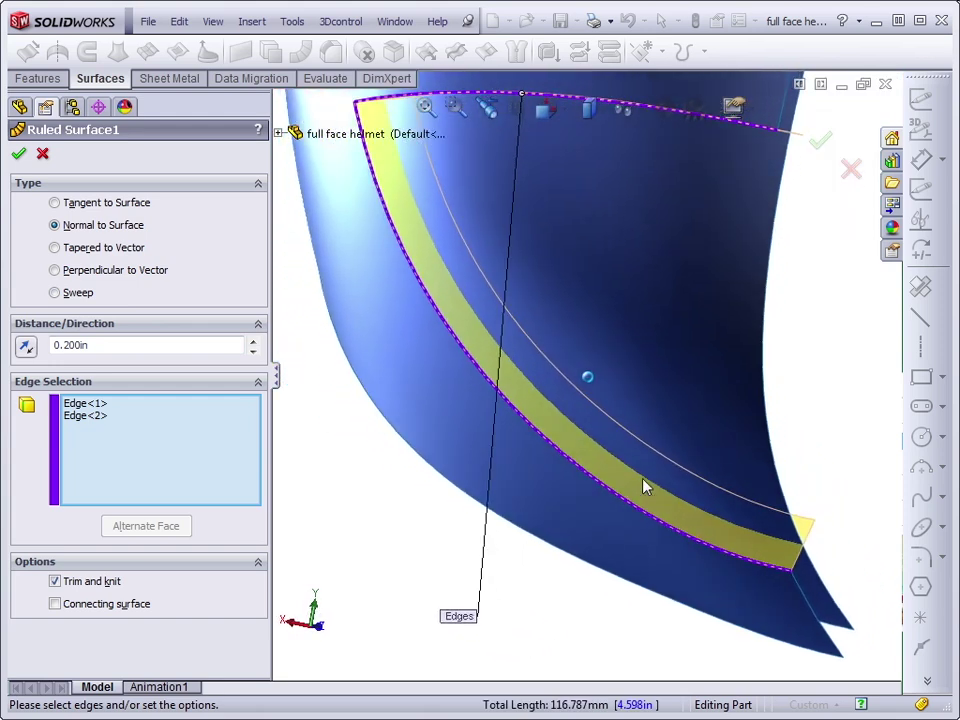
key(Left)
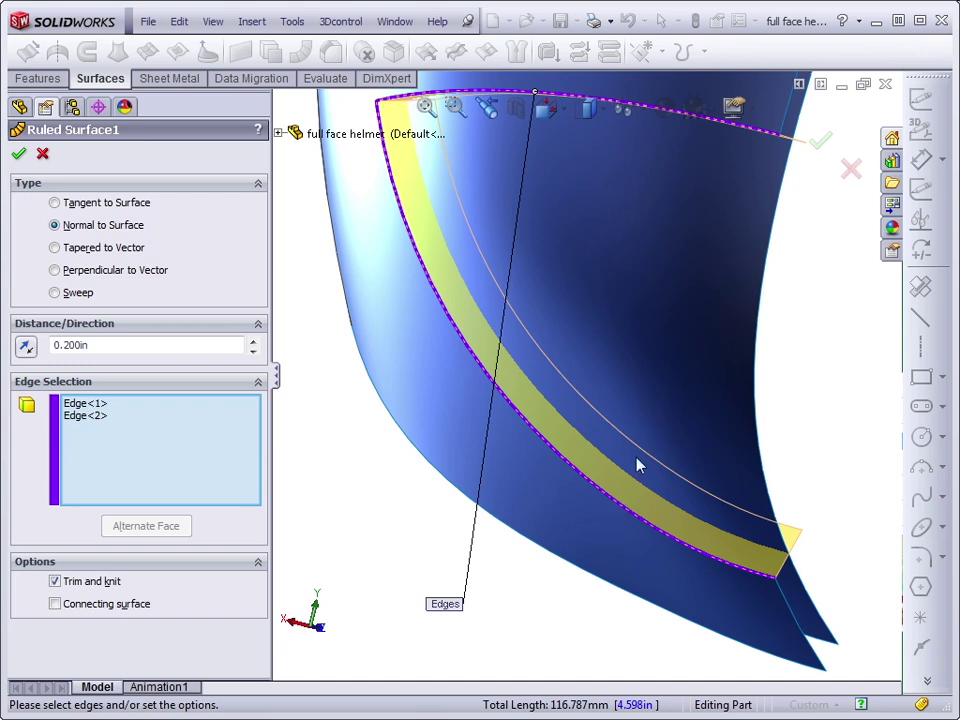
middle_drag(636, 463, 638, 463)
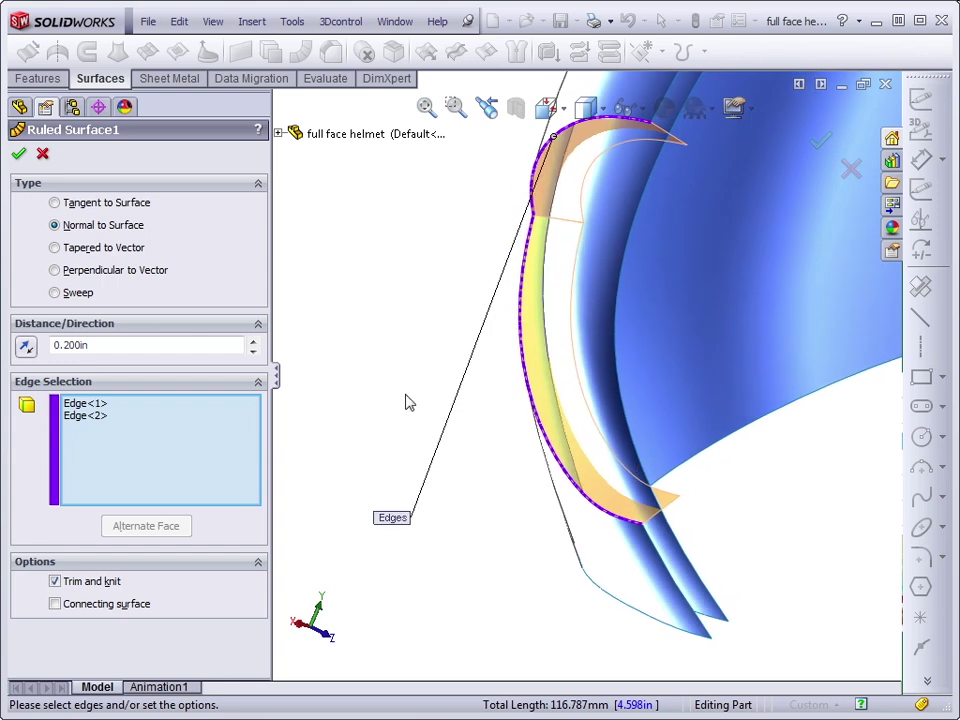
click(88, 405)
click(90, 416)
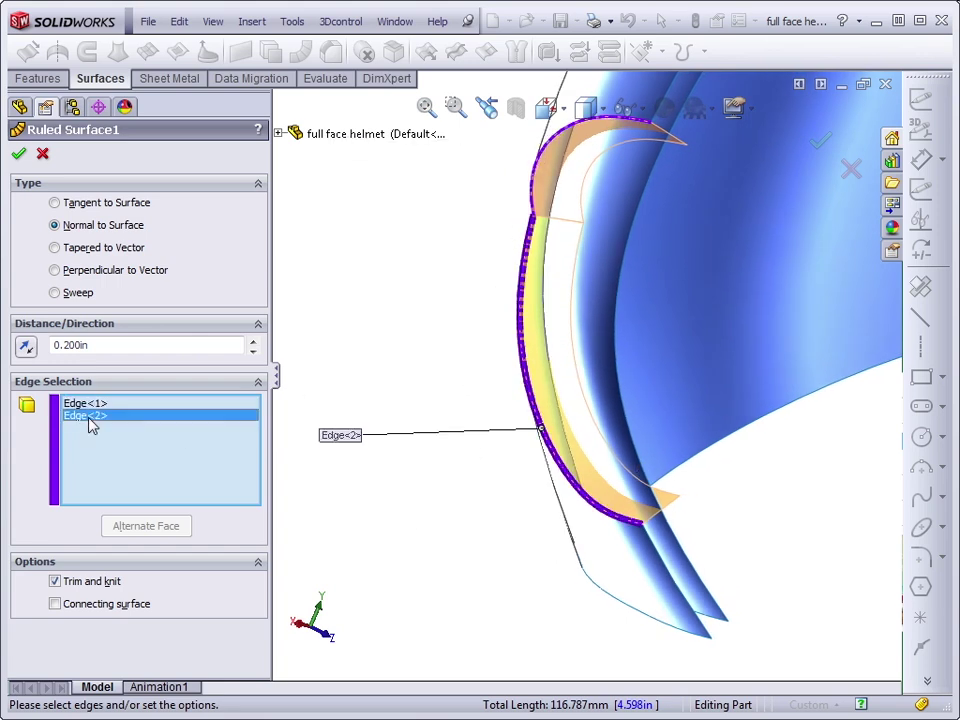
Step: Try a ruled surface distance of 0.300in, restore it to 0.200in and accept the definition
click(253, 341)
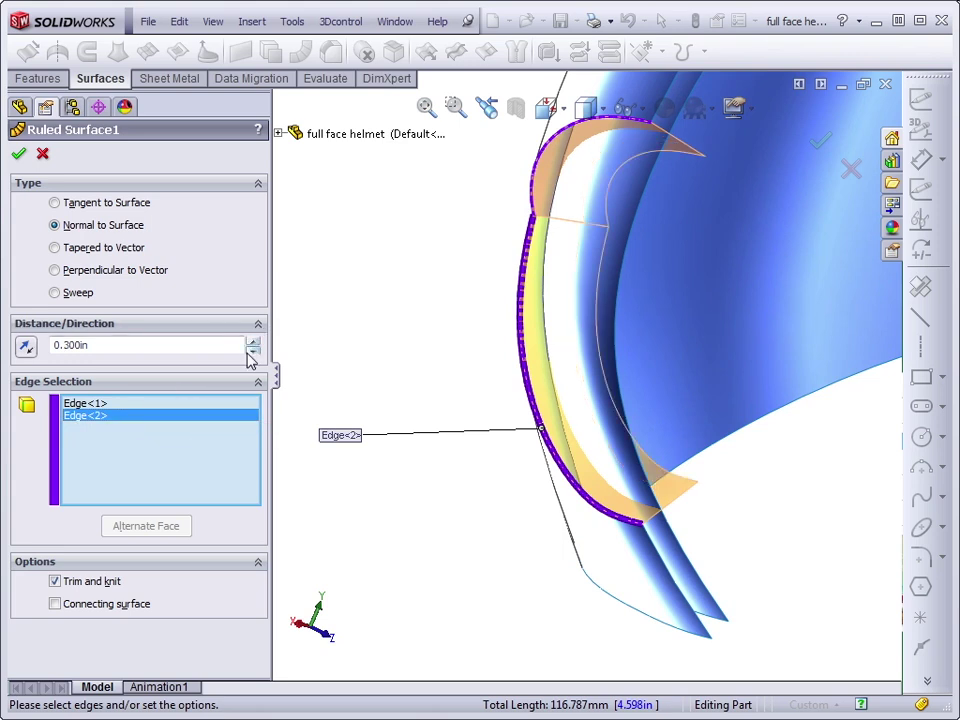
click(253, 350)
click(19, 153)
Step: Preview Surface-Trim5 by rolling the model forward past it, and roll back to just after Ruled Surface1
middle_drag(473, 422, 600, 497)
scroll(600, 497, down, 5)
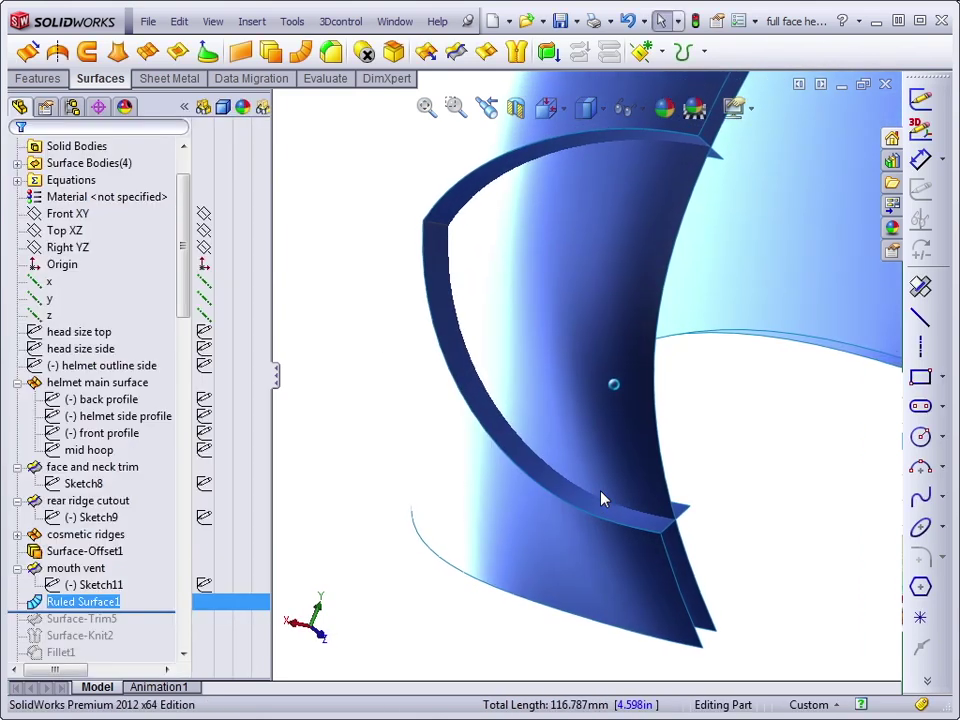
click(143, 612)
mouse_move(143, 614)
mouse_down()
mouse_move(143, 626)
mouse_move(132, 627)
mouse_up()
click(95, 620)
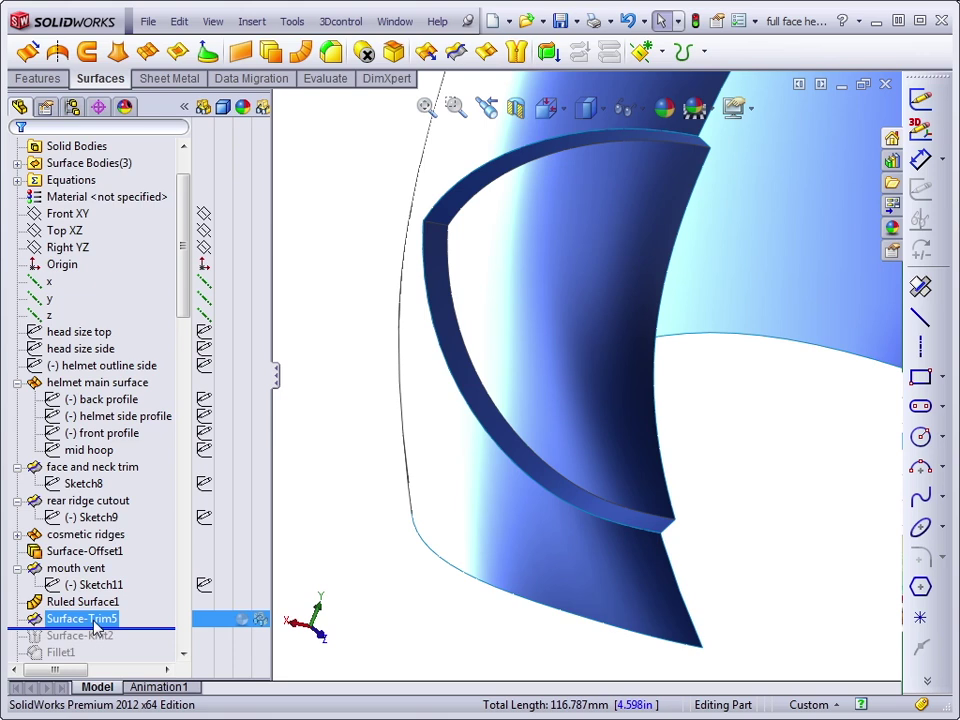
drag(95, 627, 130, 611)
click(407, 594)
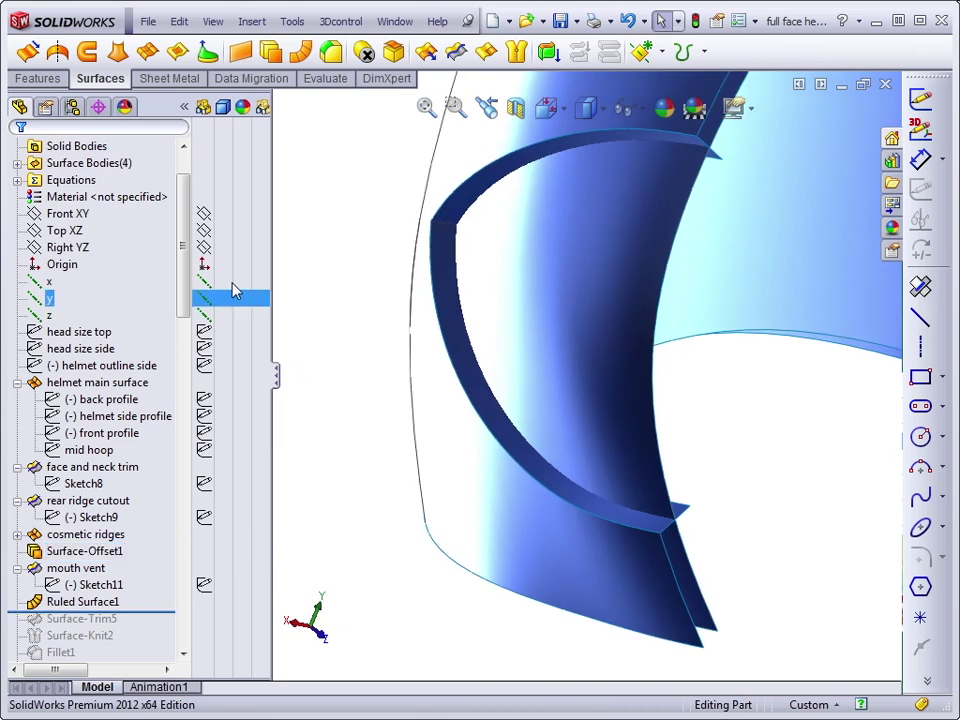
Step: Trim Ruled Surface1 and Surface-Offset1 mutually, keeping the outer vent rim and the offset patch inside the vent
click(456, 54)
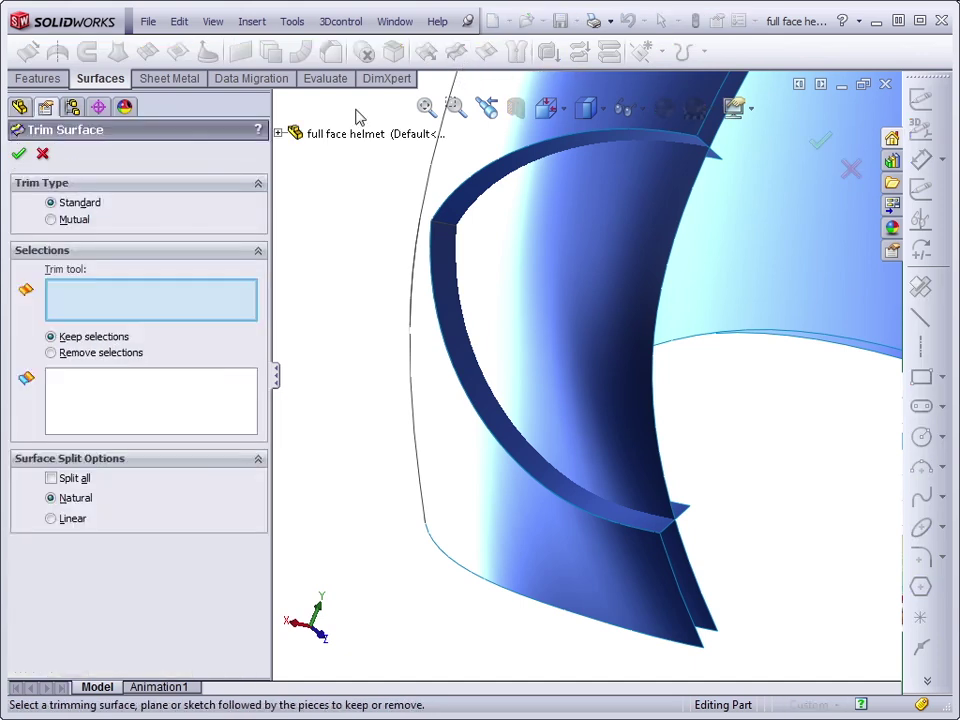
click(72, 220)
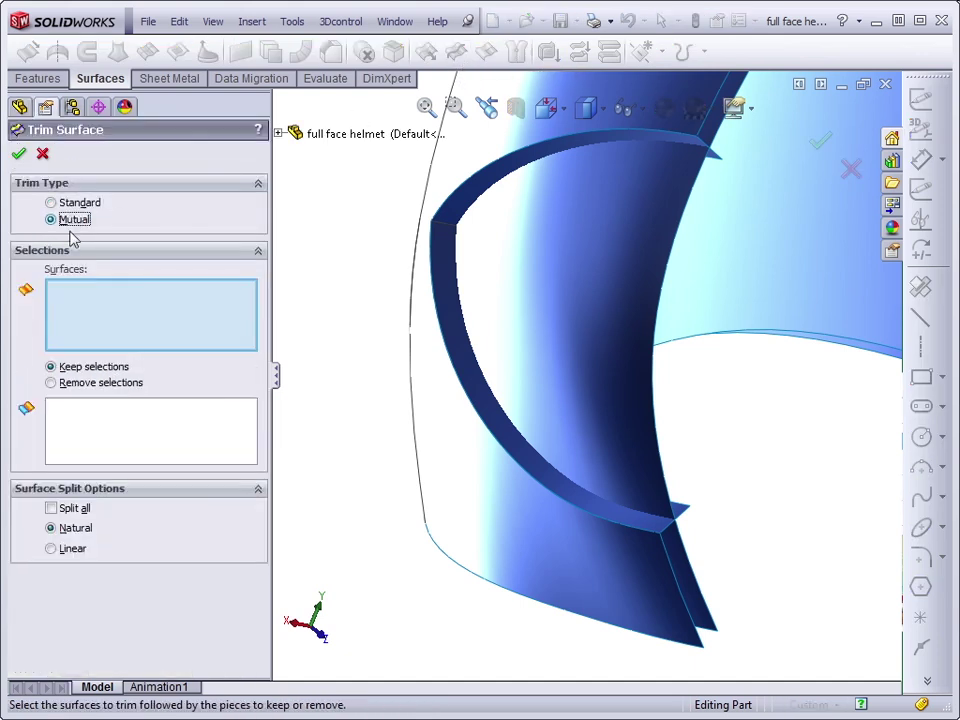
click(90, 335)
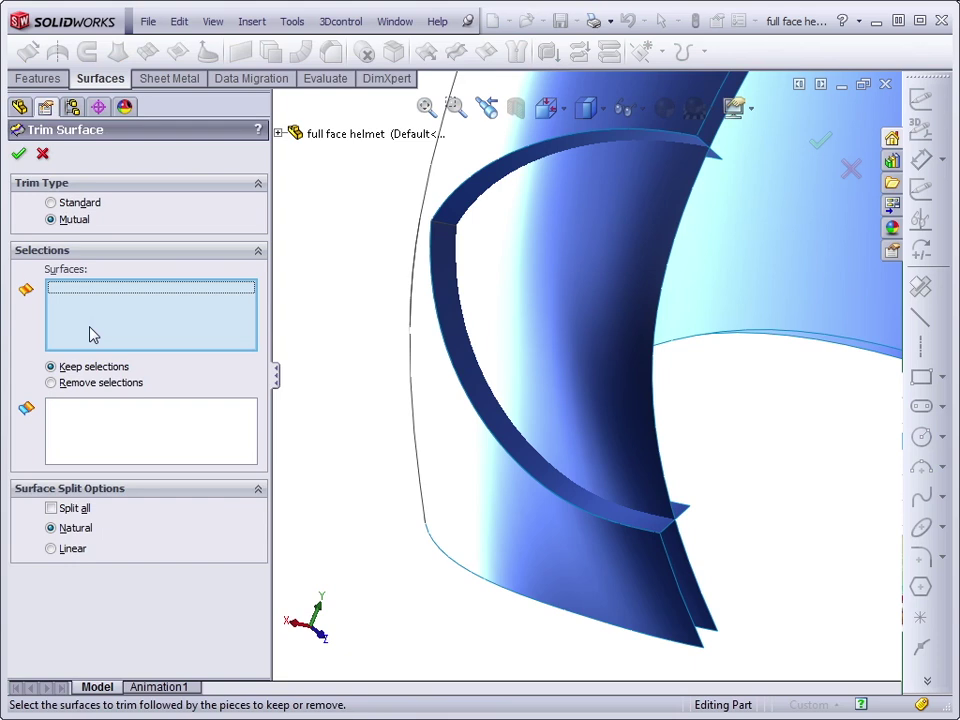
click(516, 453)
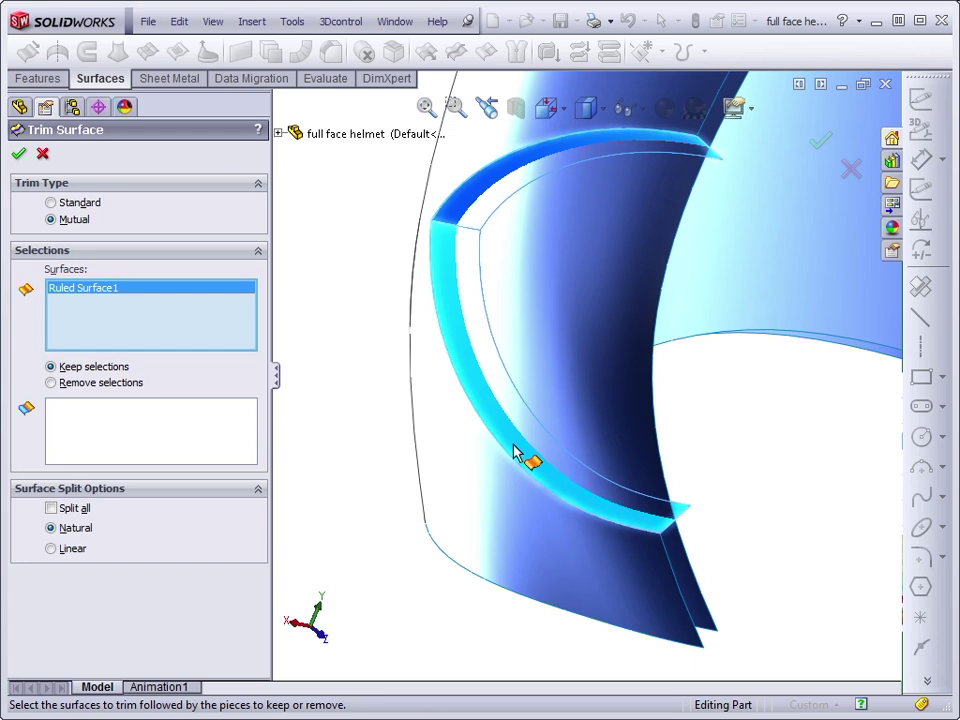
click(594, 369)
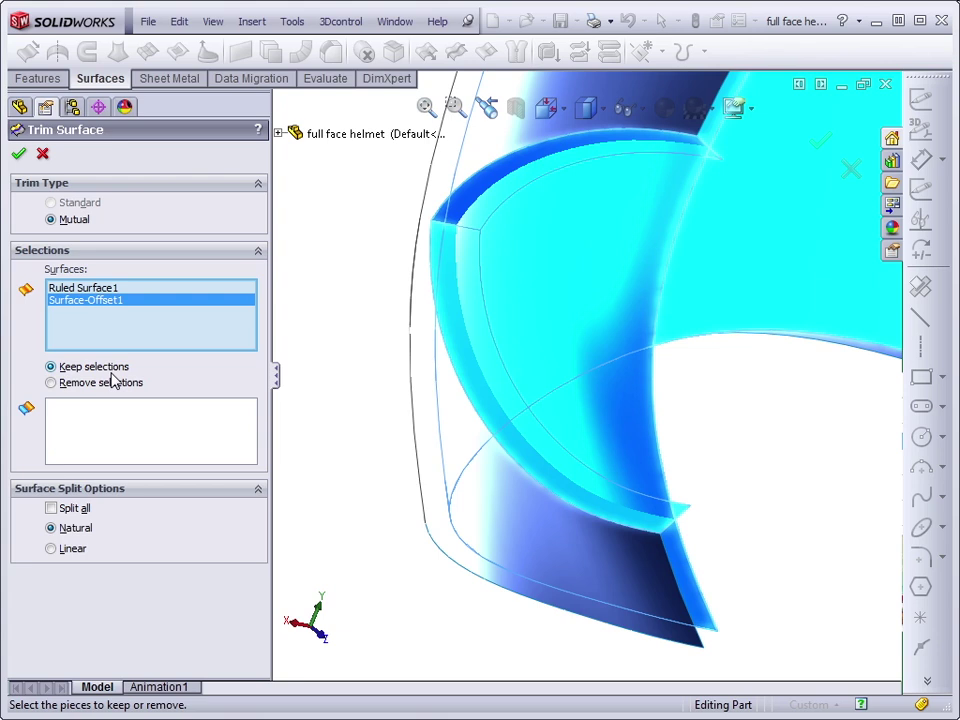
click(100, 440)
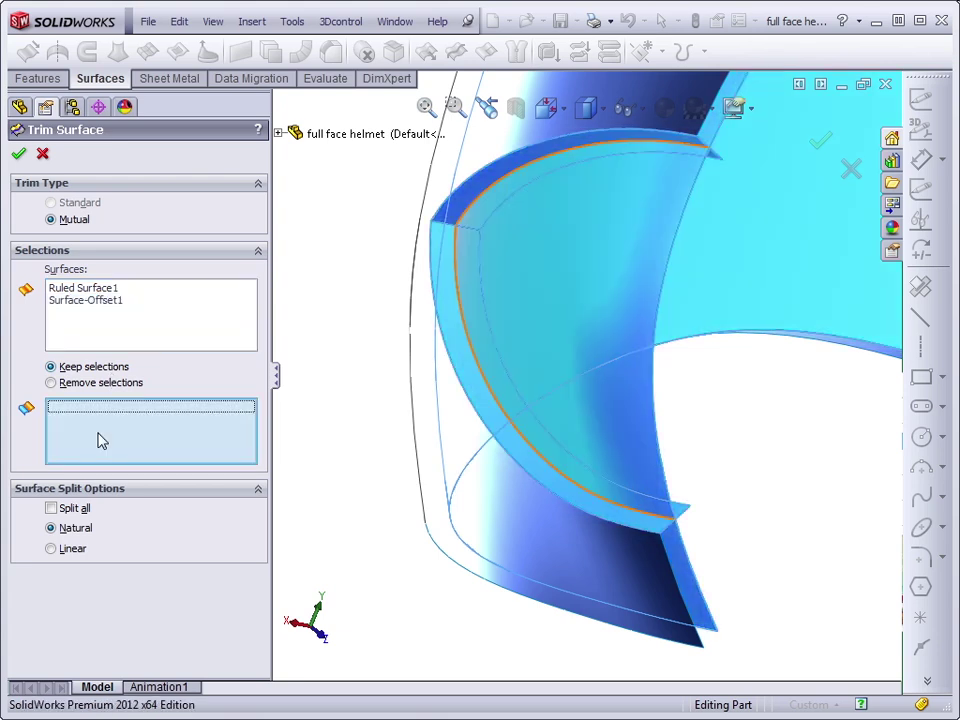
click(455, 322)
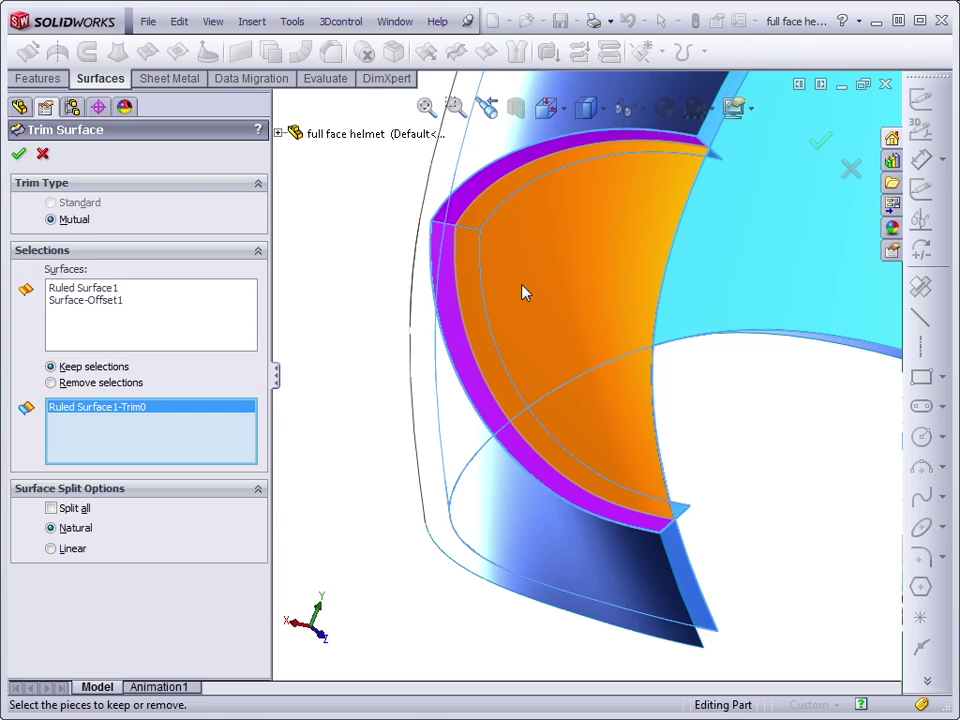
click(525, 291)
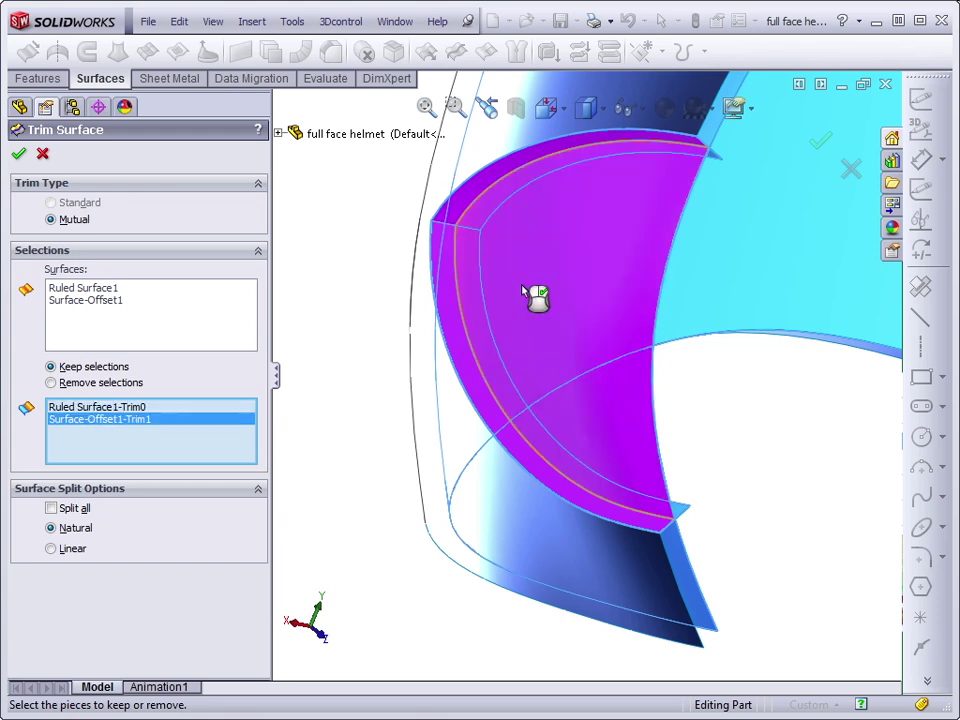
right_click(523, 290)
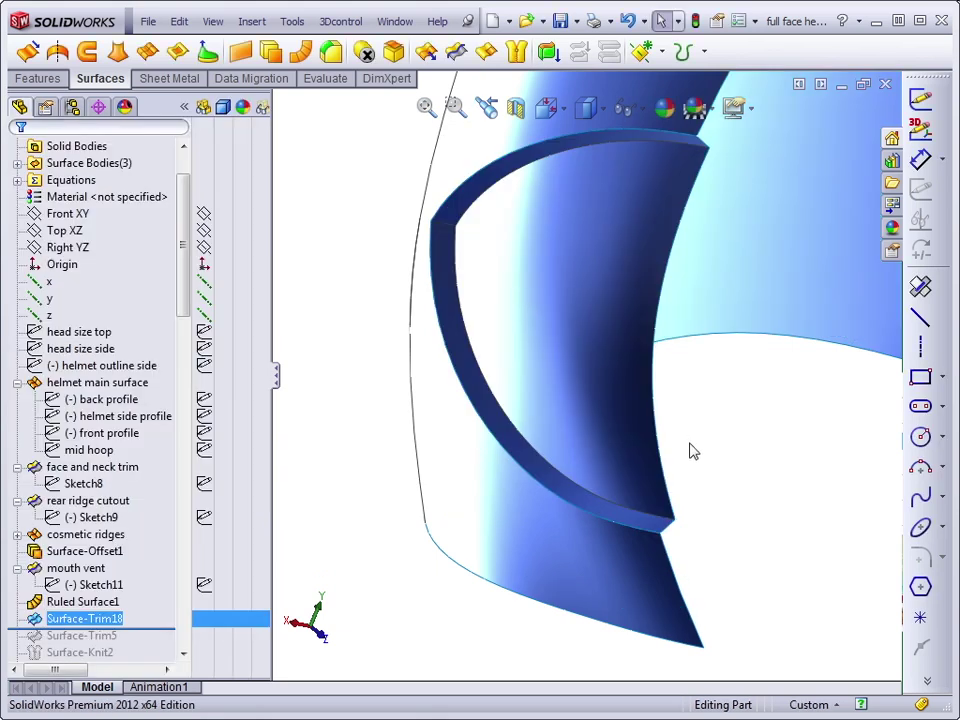
Step: Examine the trimmed mouth vent recess and its rim from several angles around the chin
key(Left)
key(Left)
key(Left)
key(Left)
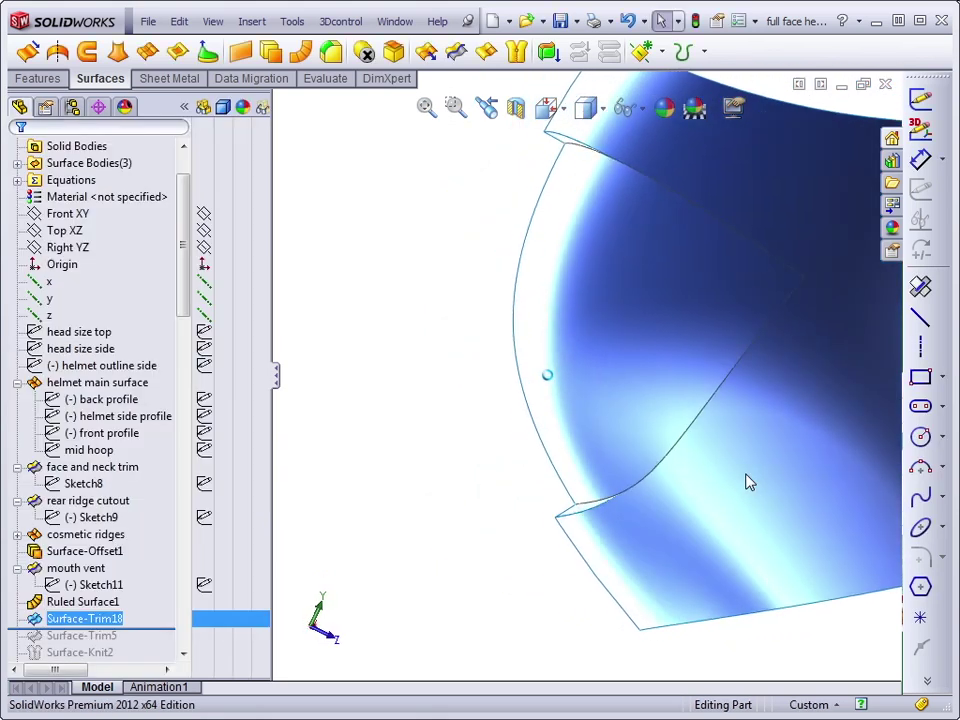
key(Left)
key(Left)
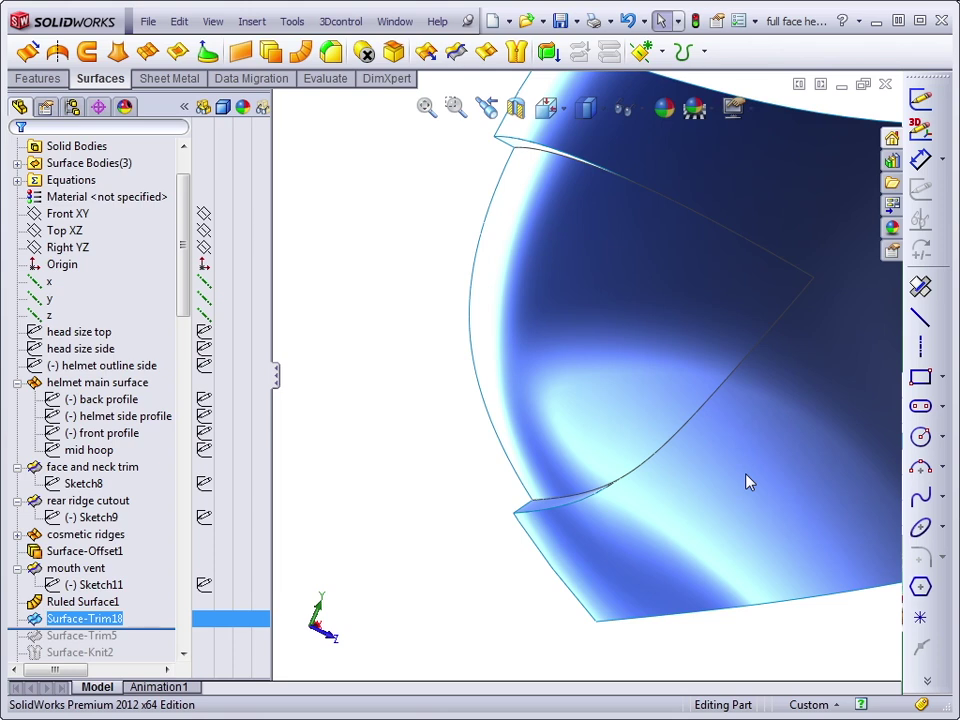
key(Left)
key(Left)
key(Left)
key(Left)
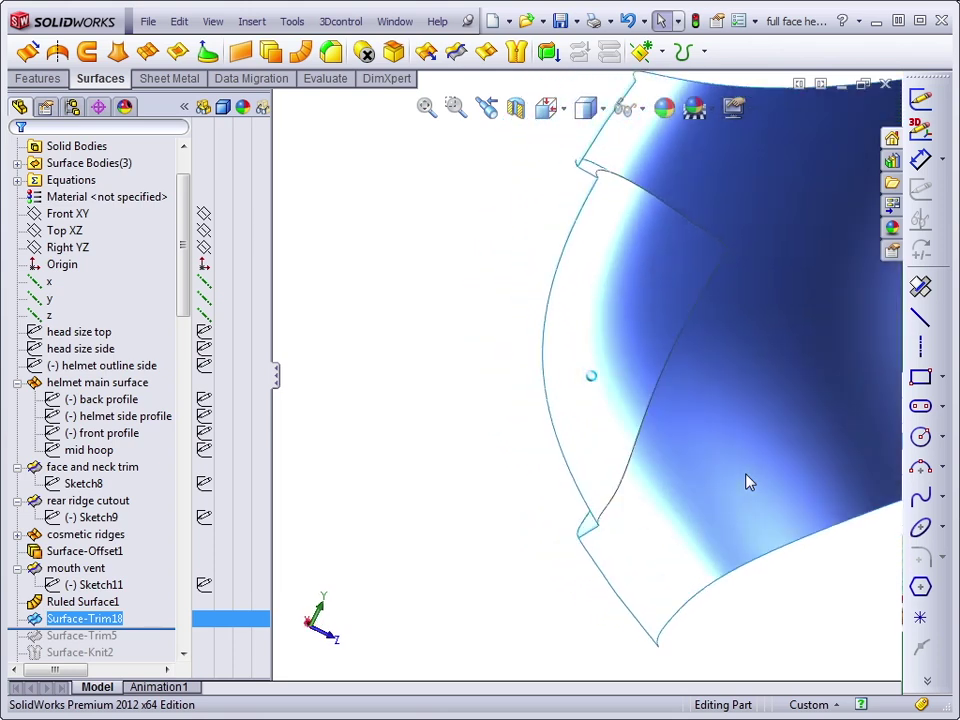
key(Left)
key(Left)
key(Left)
key(Left)
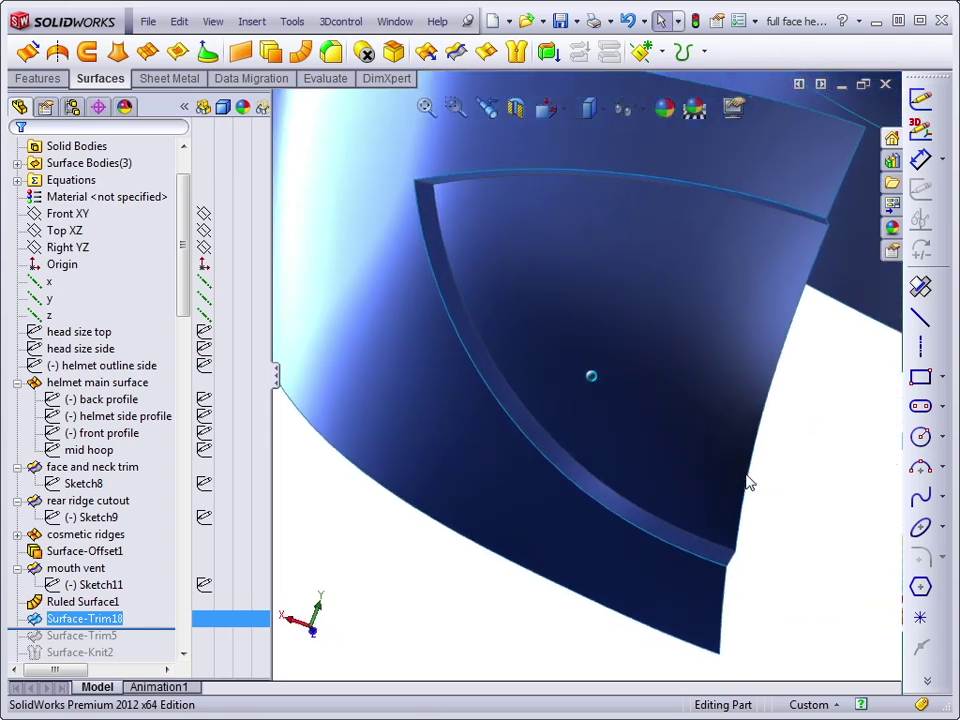
key(Left)
key(Left)
key(Left)
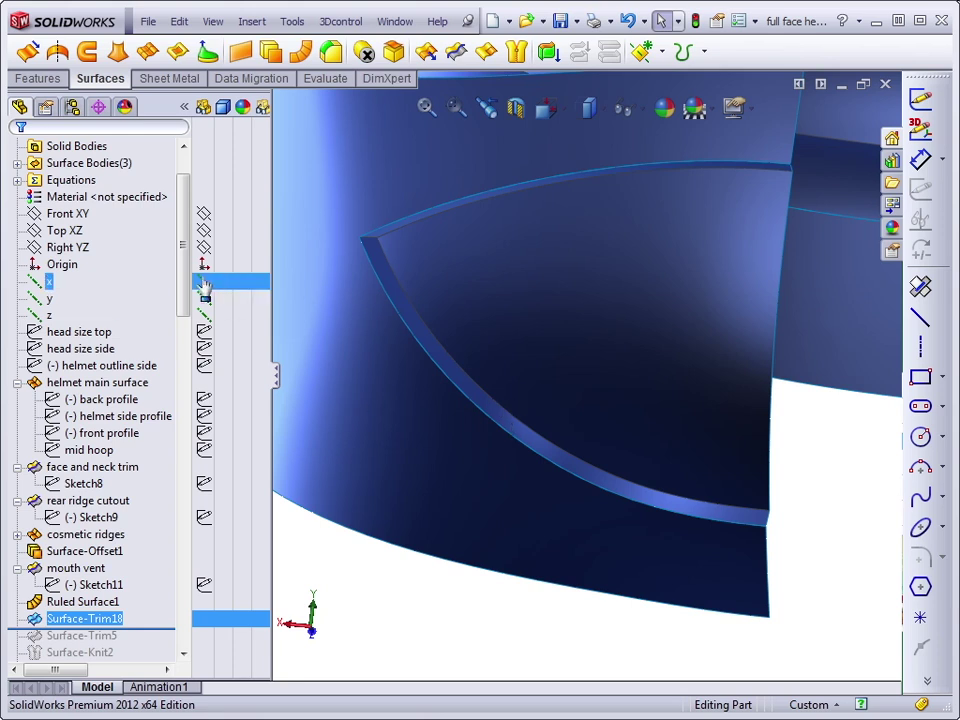
Step: List the part's surface bodies and highlight the cosmetic ridges, mouth vent and Surface-Trim18 bodies on the helmet
scroll(165, 262, up, 2)
click(17, 230)
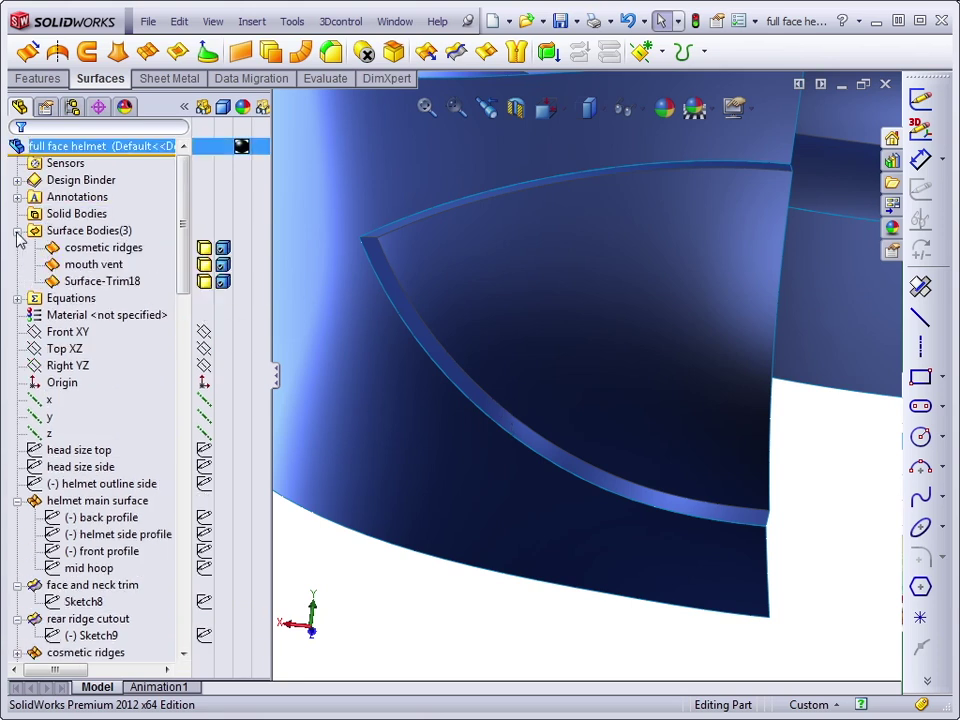
click(100, 247)
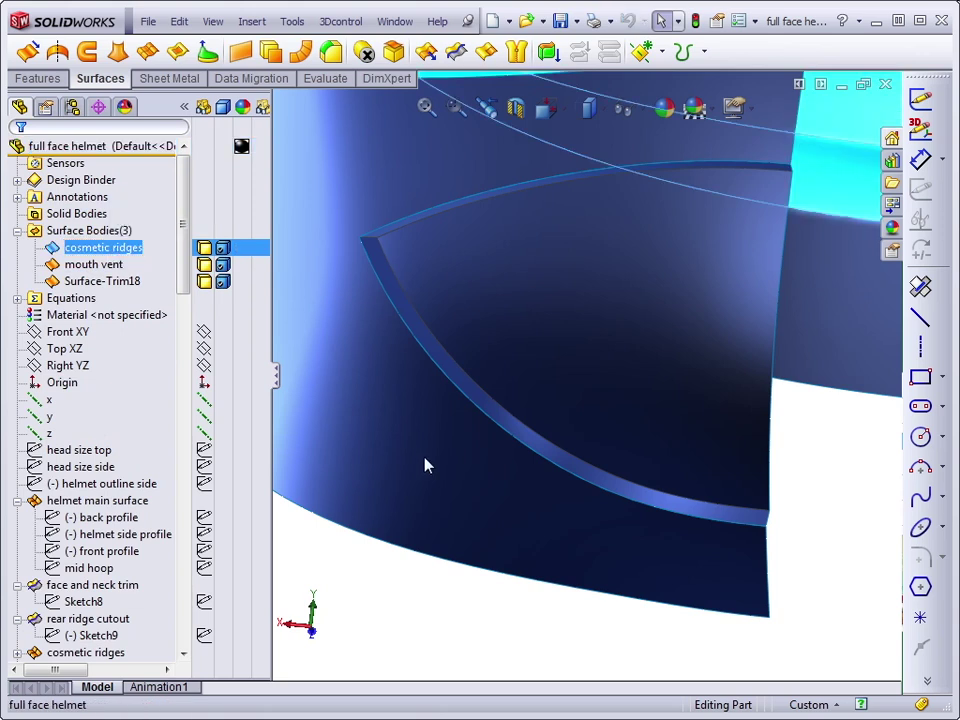
scroll(427, 463, down, 5)
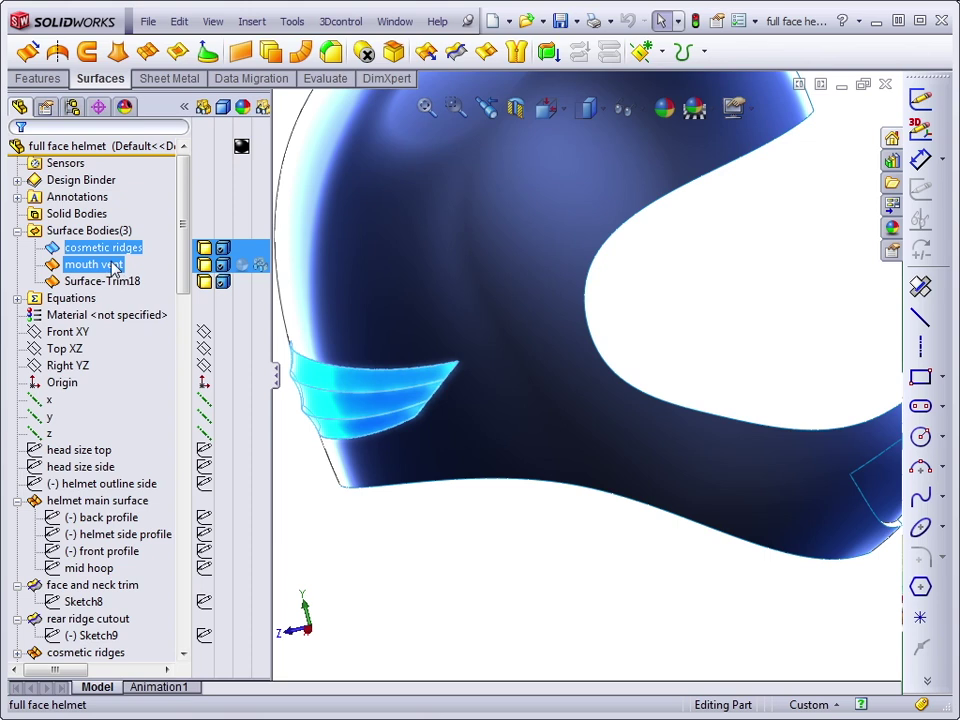
click(108, 265)
middle_drag(363, 484, 404, 498)
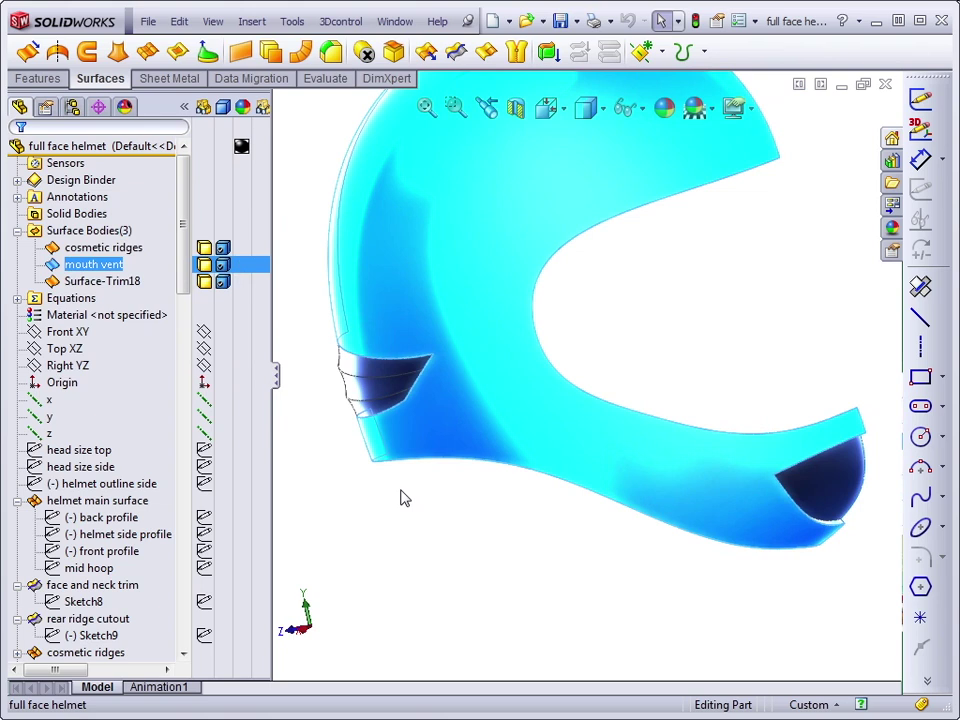
ctrl+click(133, 281)
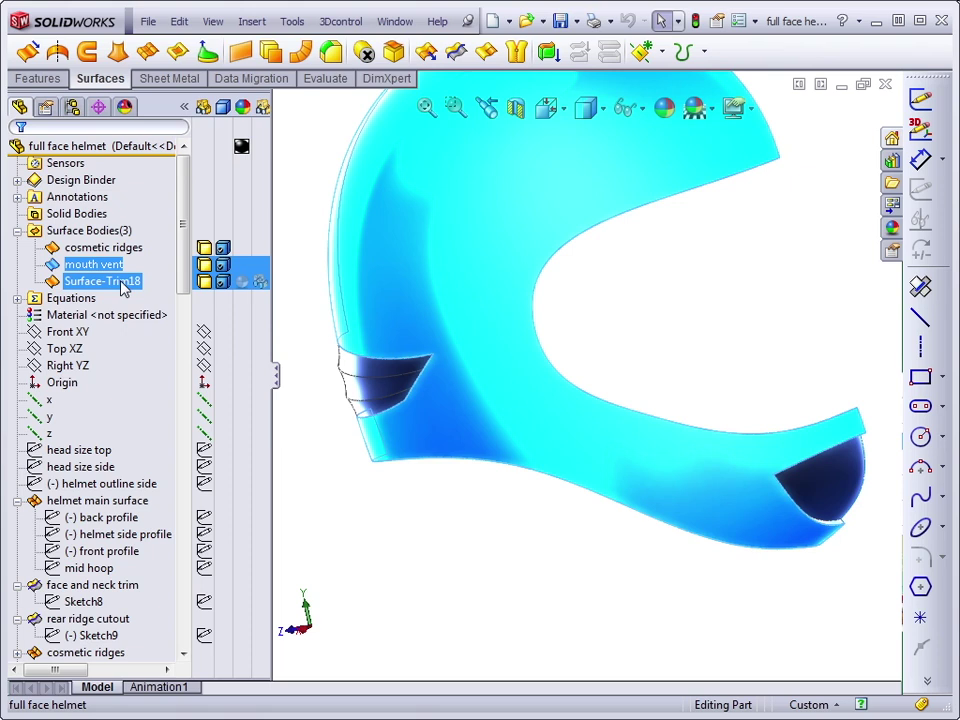
click(122, 285)
key(ctrl+2)
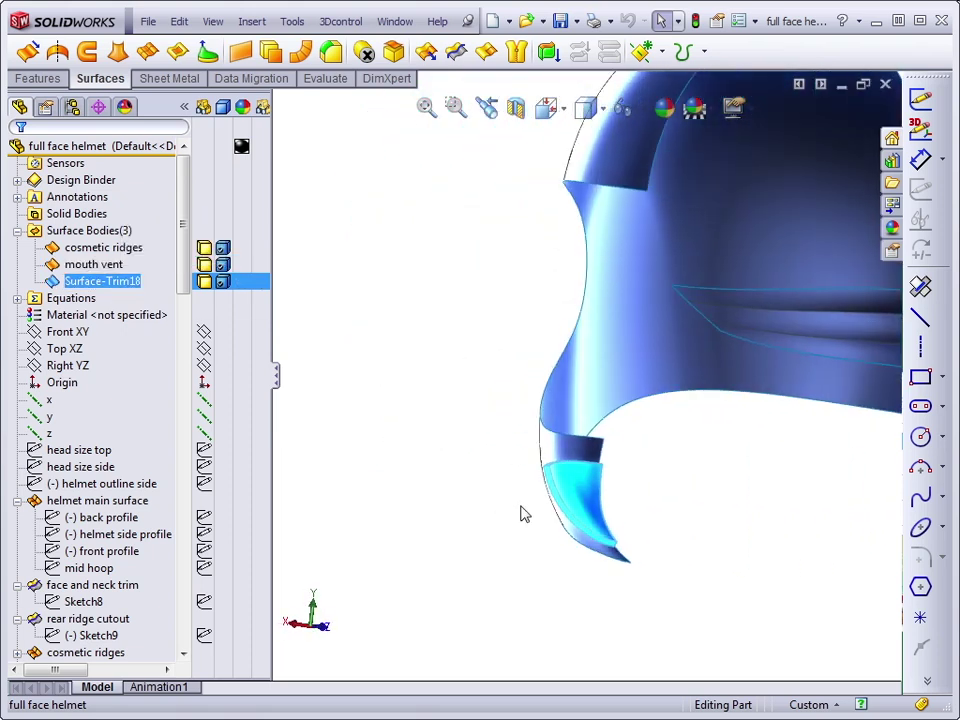
Step: Remove the duplicate Surface-Trim18 and roll the model forward past the existing Surface-Trim5
scroll(183, 268, down, 1)
scroll(183, 268, down, 10)
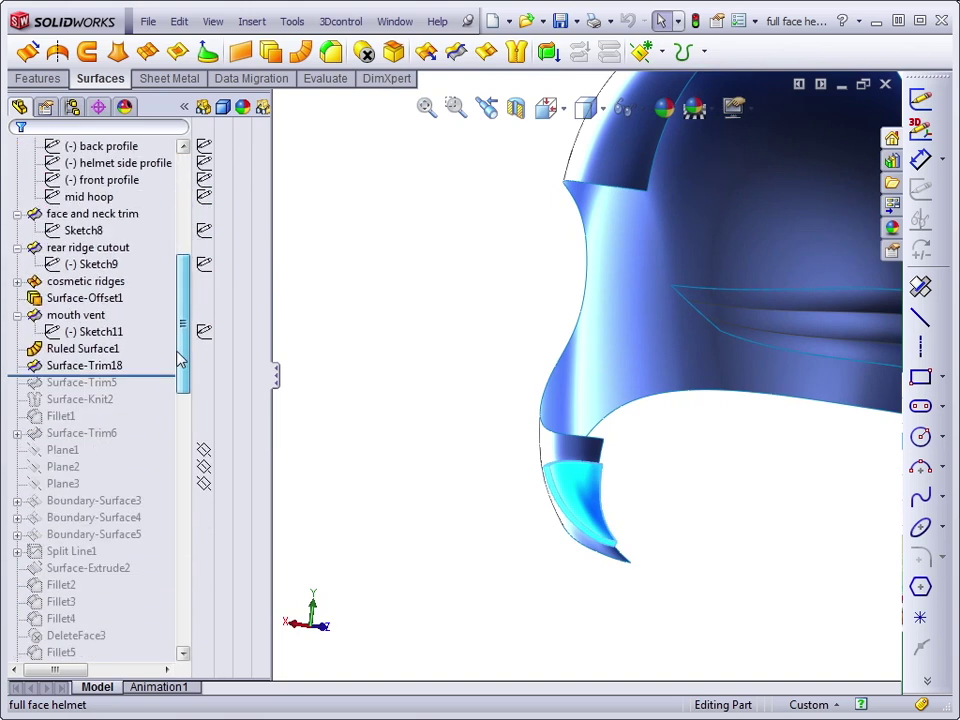
drag(145, 374, 160, 387)
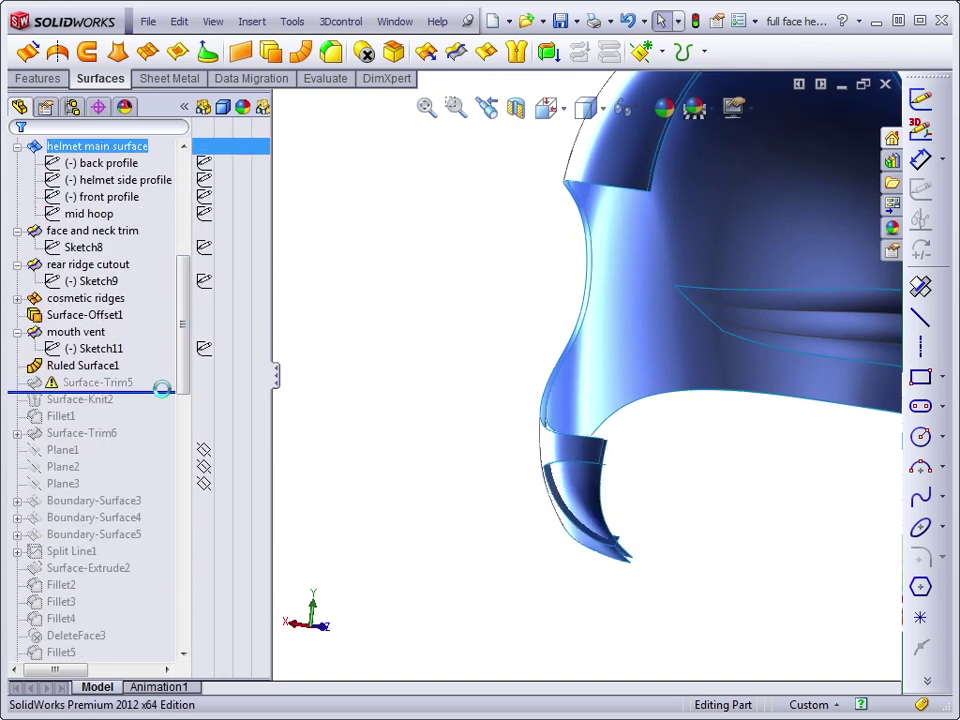
Step: Highlight the mouth vent's recessed wall and the helmet shell in turn to compare which faces belong to each surface
middle_drag(412, 446, 678, 291)
scroll(618, 476, down, 8)
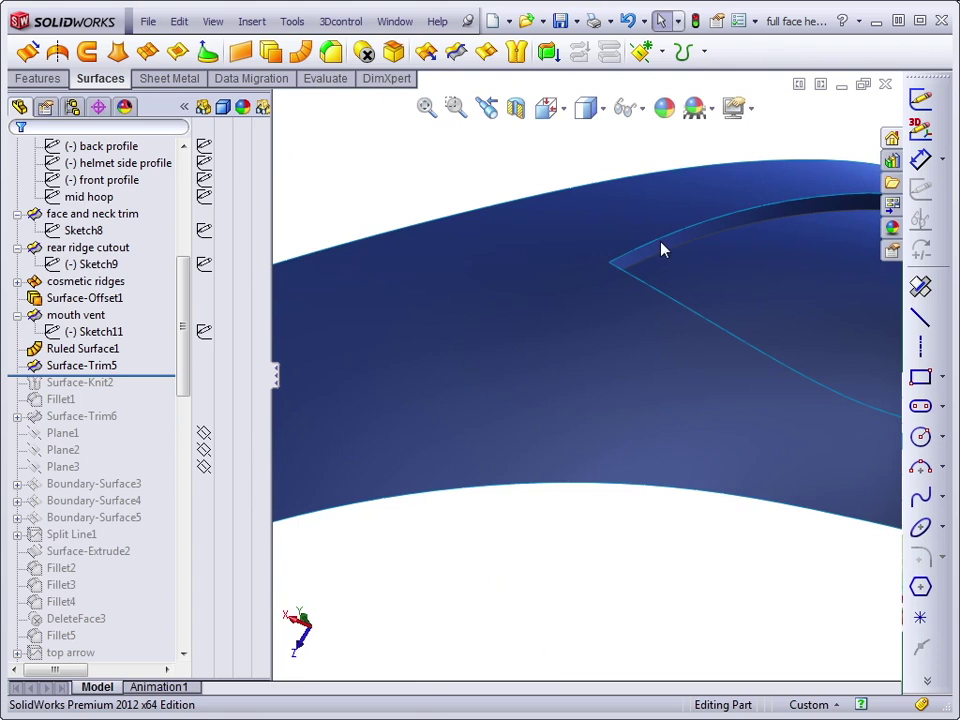
click(660, 248)
click(662, 251)
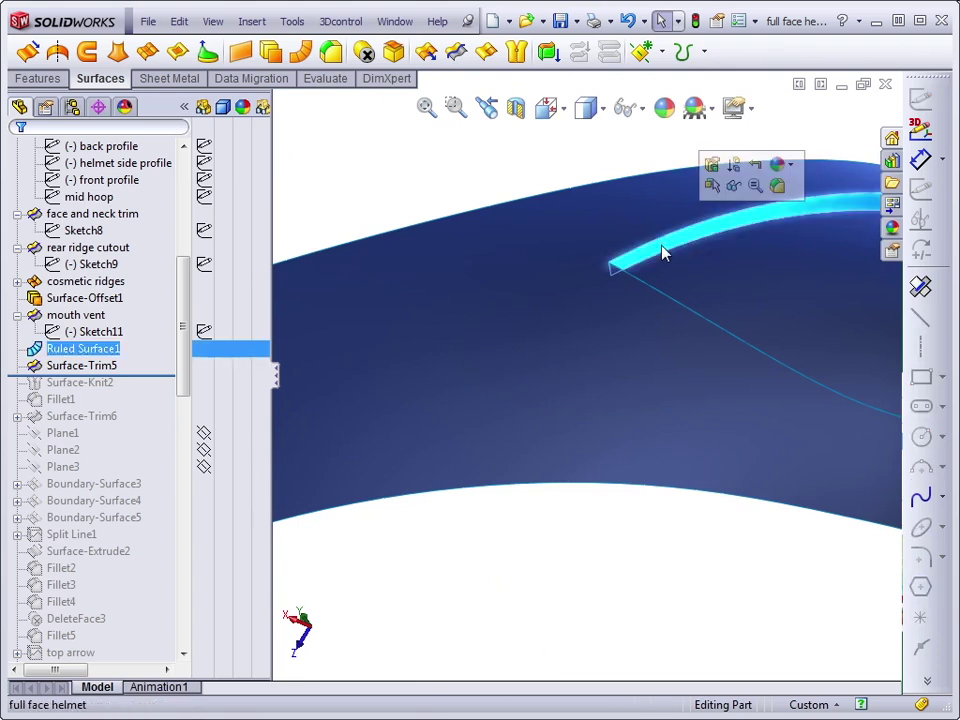
click(588, 262)
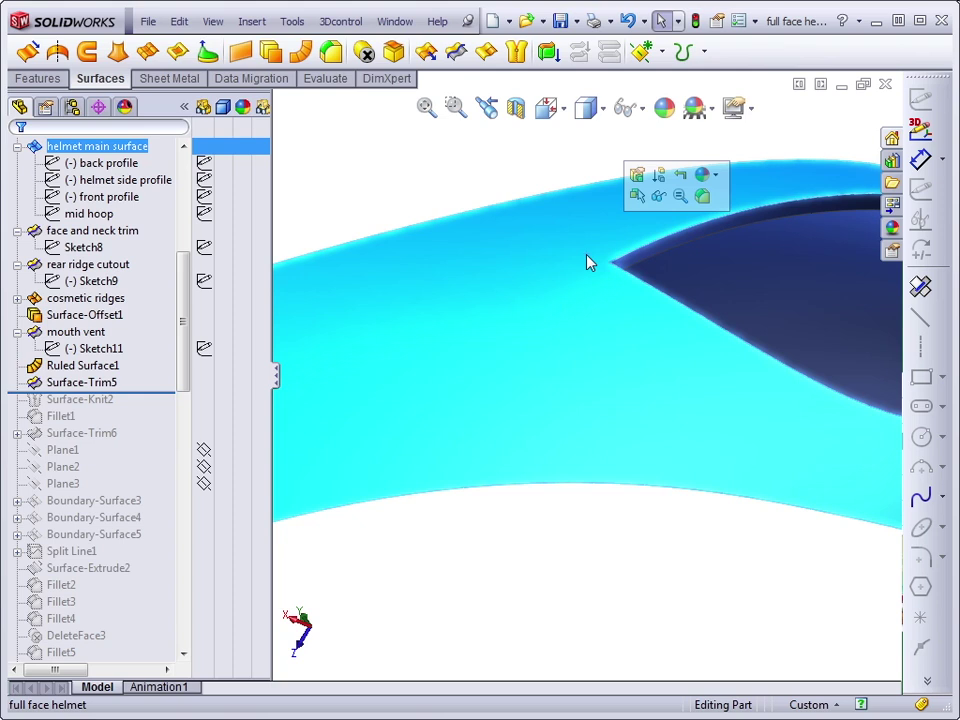
click(366, 151)
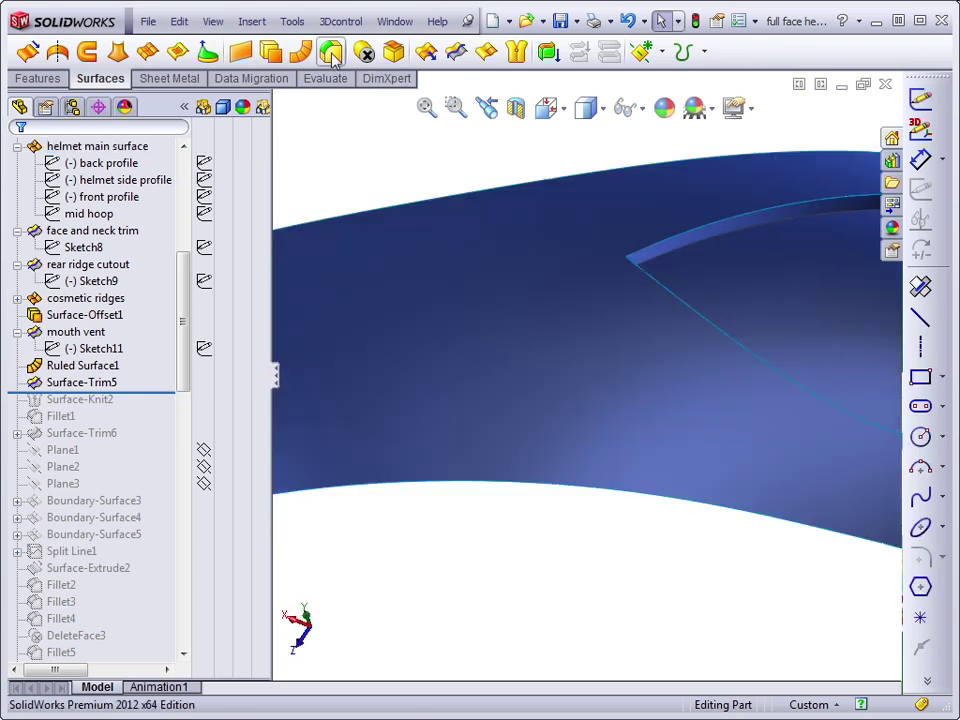
Step: Try a fillet on the sharp corner edge of the mouth vent's recessed wall and undo it
click(331, 54)
scroll(693, 320, down, 4)
middle_drag(568, 268, 641, 231)
click(641, 222)
key(Return)
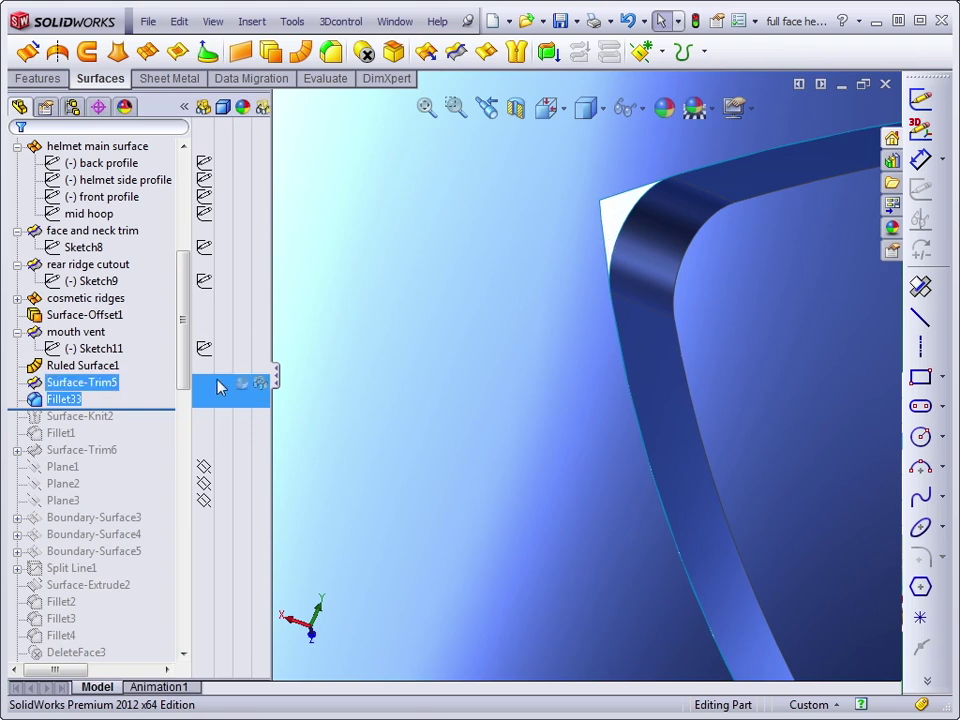
key(ctrl+z)
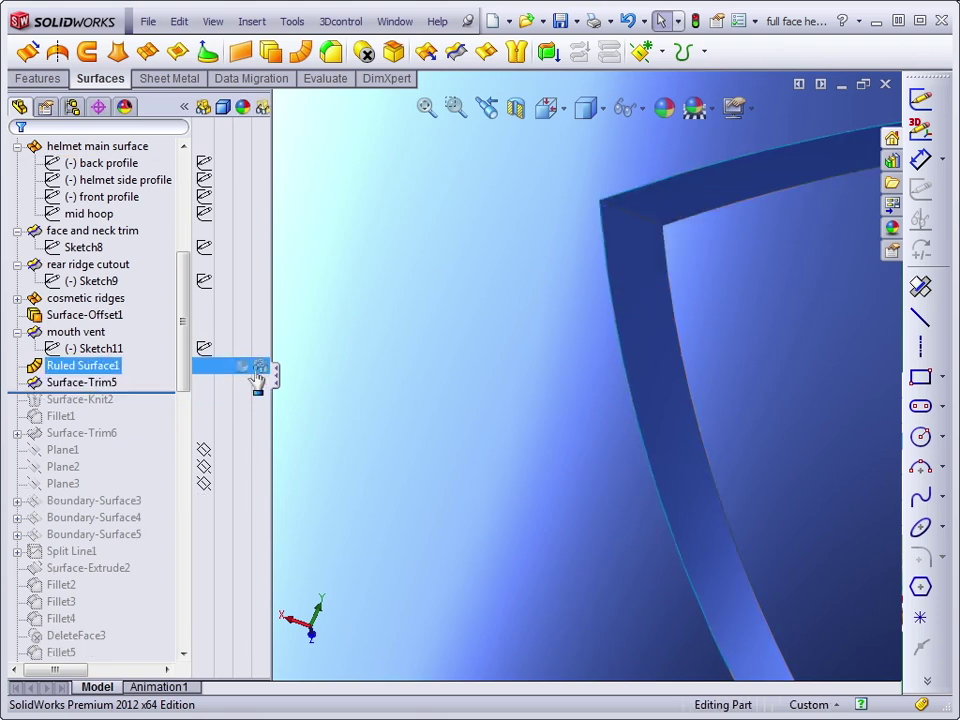
Step: Roll the model forward past Surface-Knit2 and open its definition, reviewing the selected mouth vent, cosmetic ridges and Surface-Trim5 on the helmet
drag(150, 393, 64, 371)
click(64, 369)
click(101, 317)
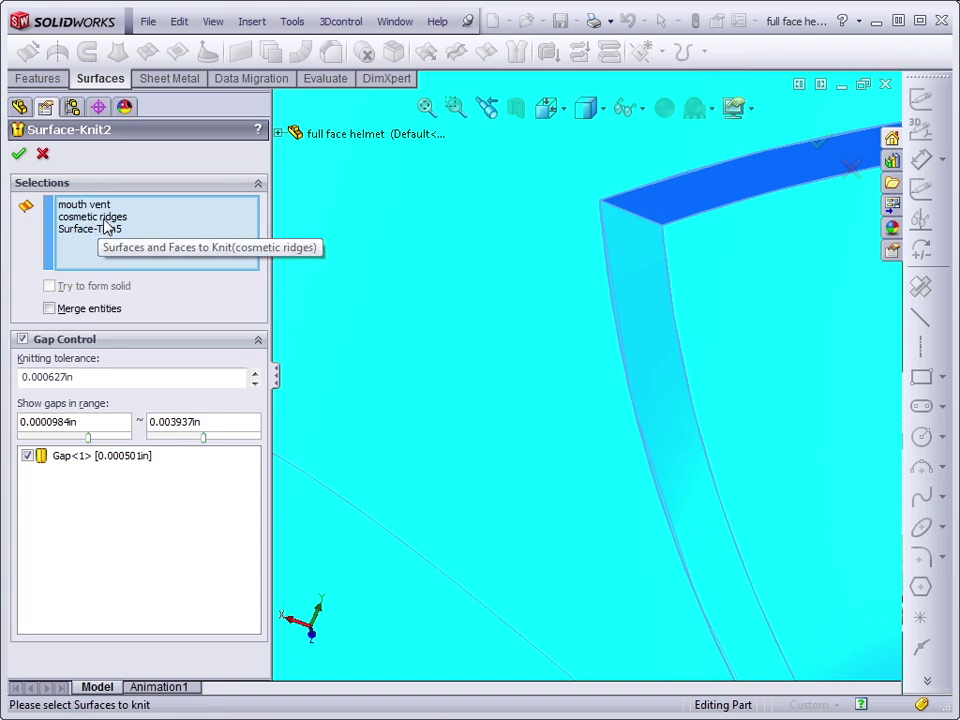
scroll(702, 417, up, 2)
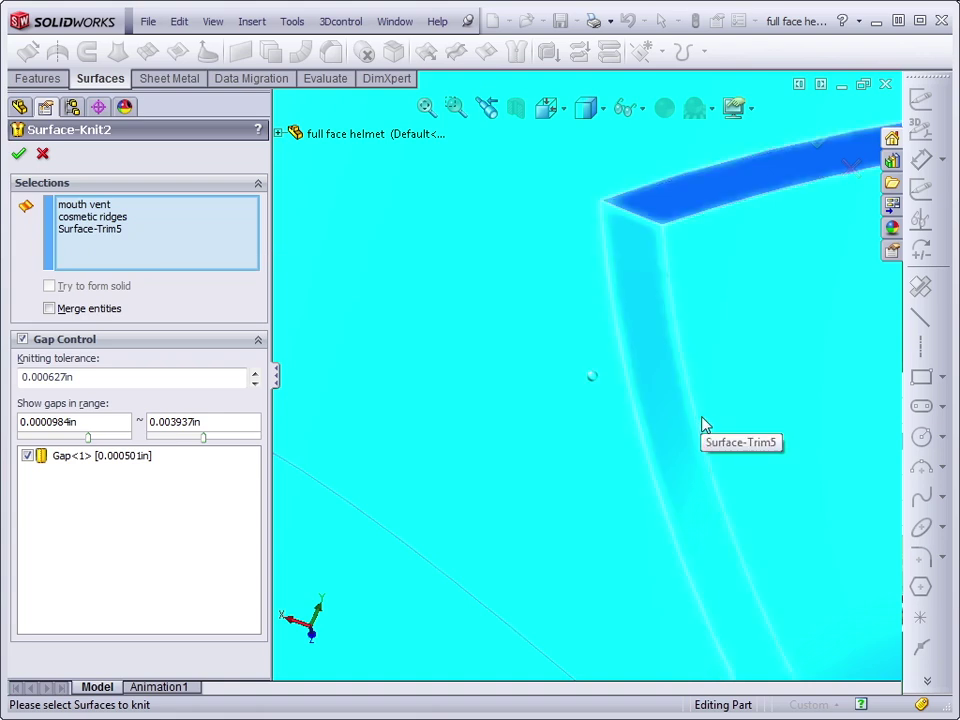
scroll(702, 419, up, 3)
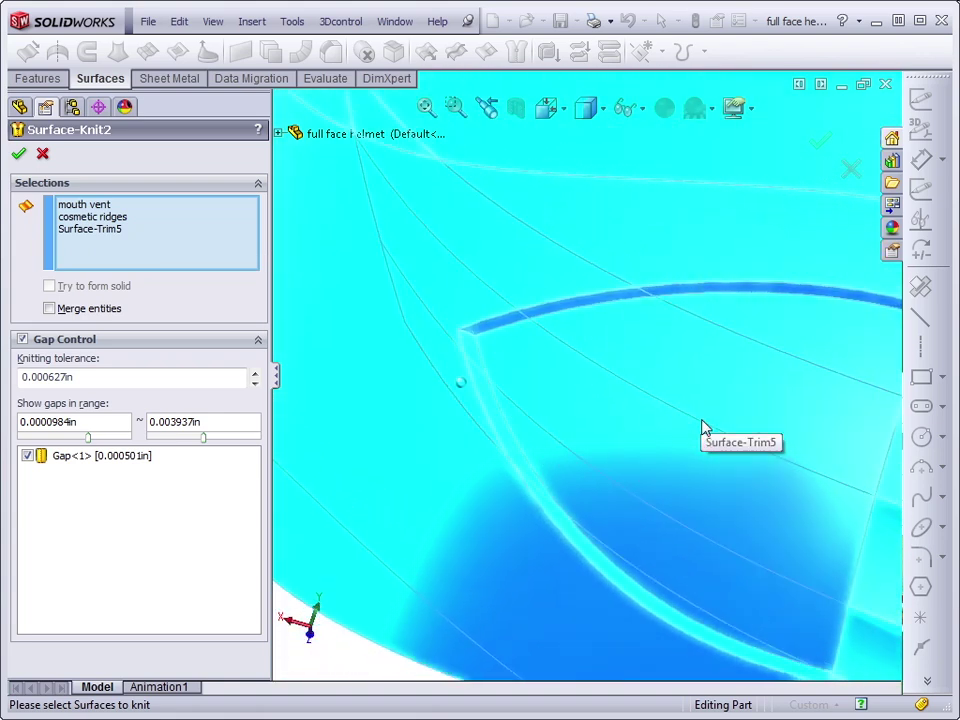
scroll(702, 420, up, 3)
middle_drag(702, 422, 542, 594)
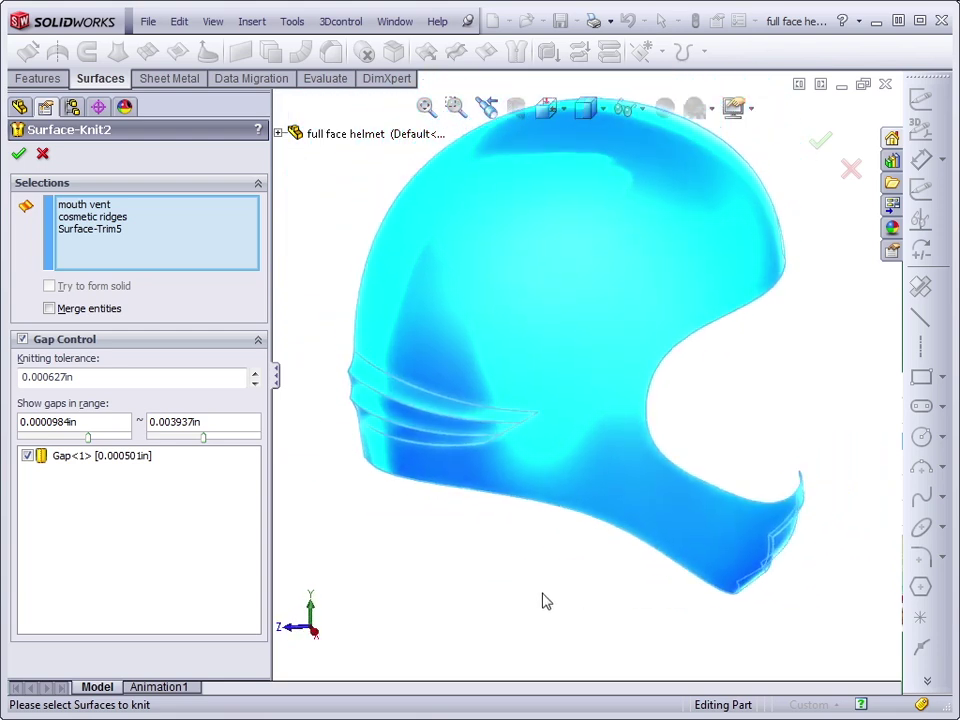
Step: Exclude Gap<1> from the knit and locate that gap on the mouth vent's rim
click(28, 456)
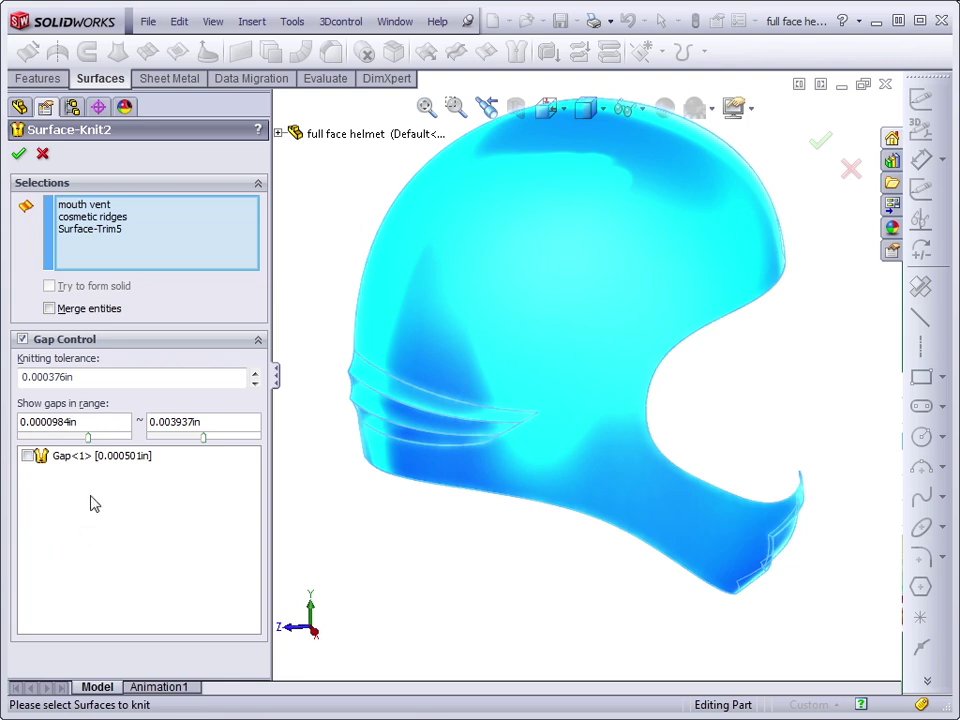
click(118, 456)
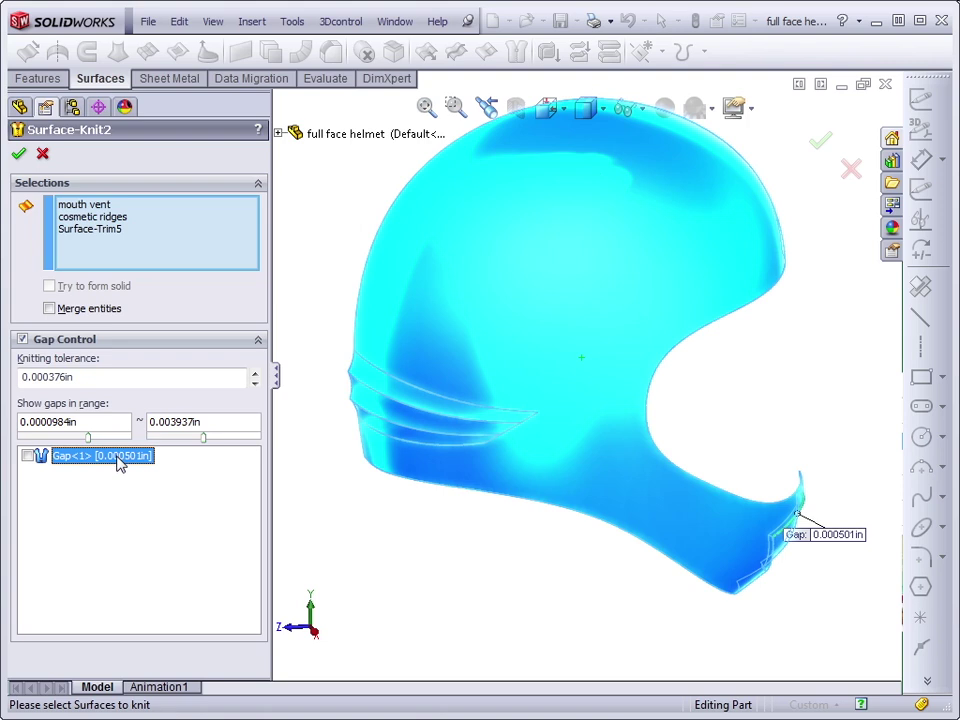
middle_drag(350, 525, 766, 473)
scroll(778, 452, down, 3)
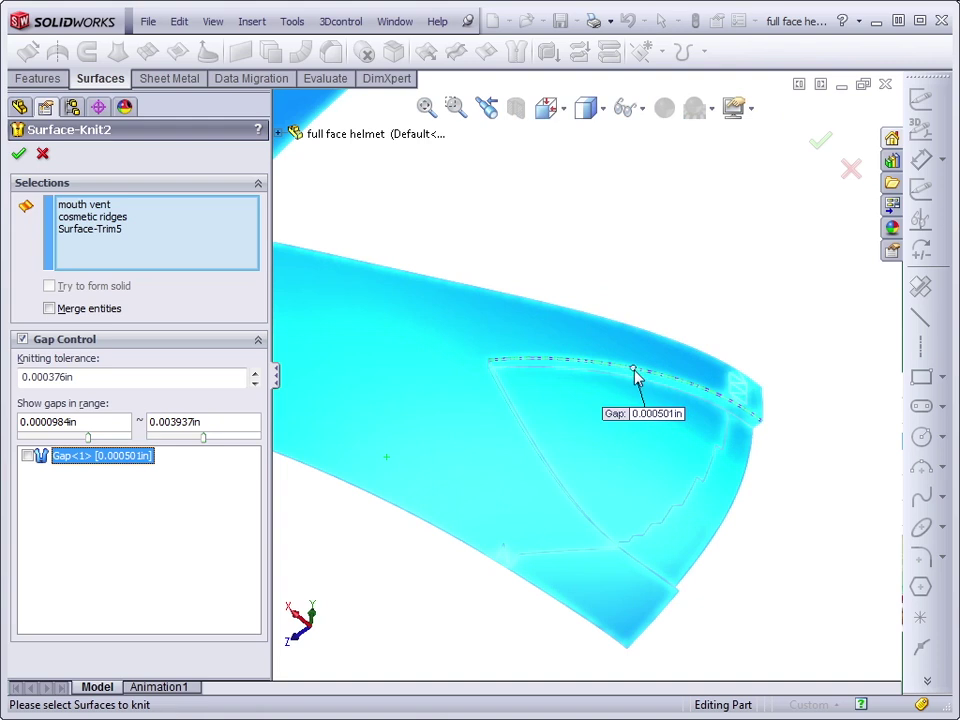
scroll(634, 375, down, 5)
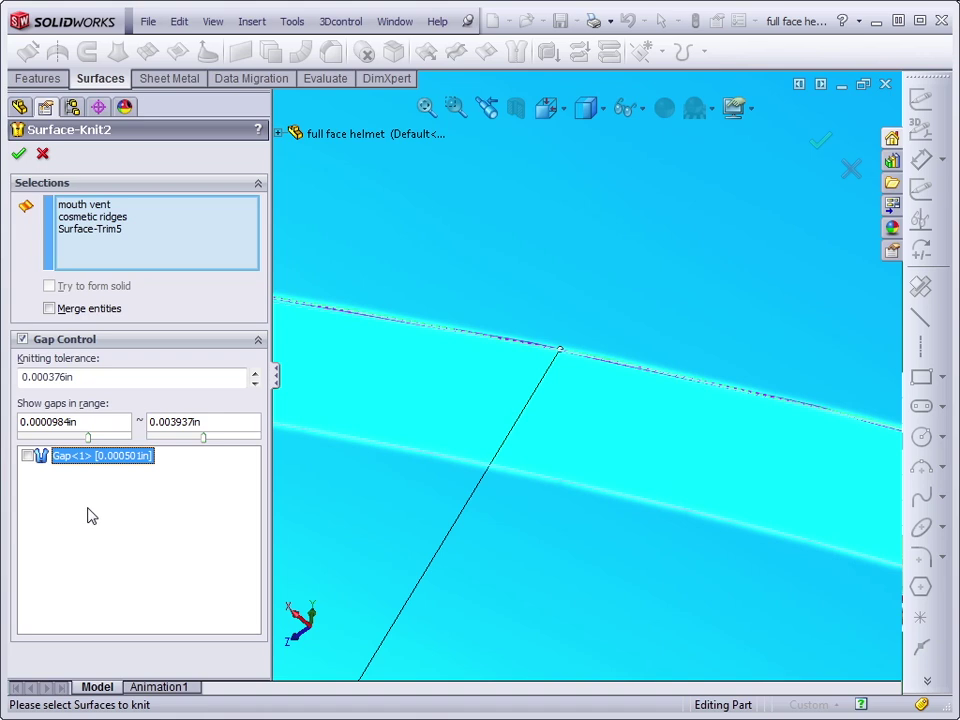
Step: Include Gap<1> in the Surface-Knit2 gap control so it is knitted closed, and accept the feature
click(27, 456)
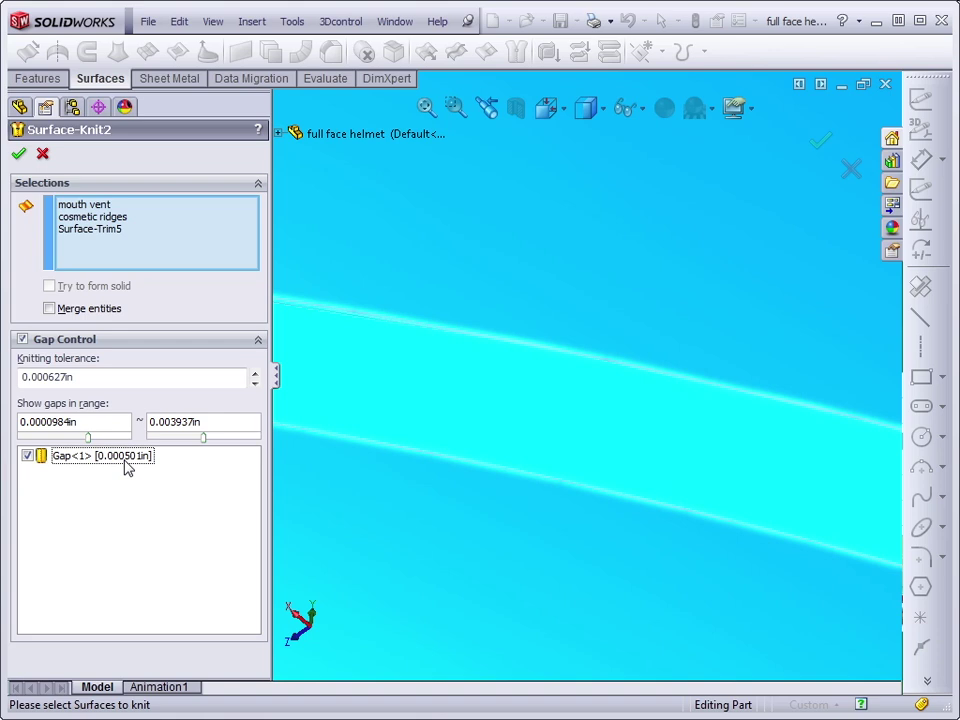
click(18, 153)
scroll(437, 463, up, 3)
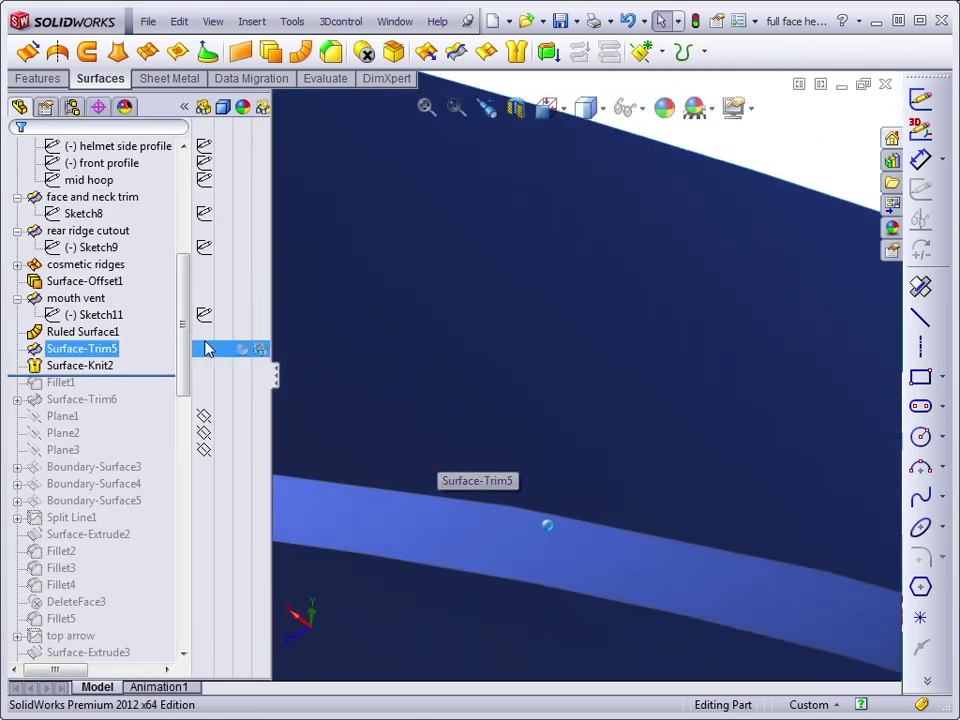
scroll(208, 345, up, 3)
scroll(510, 430, up, 10)
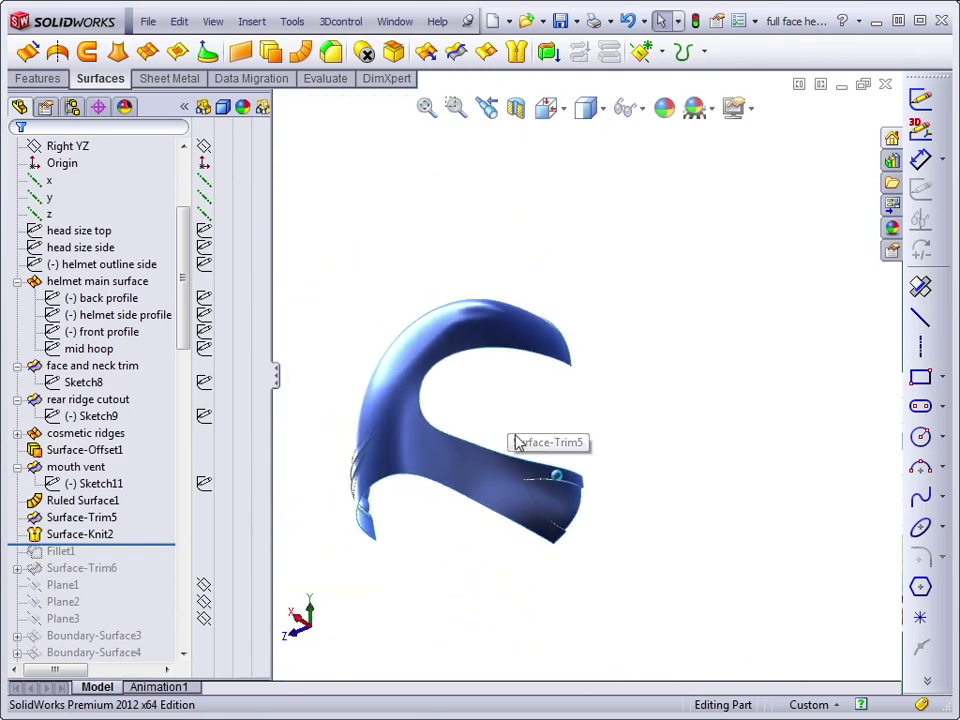
Step: Check the part's surface bodies and highlight the Surface-Knit2 body on the helmet
key(Left)
key(Left)
key(Left)
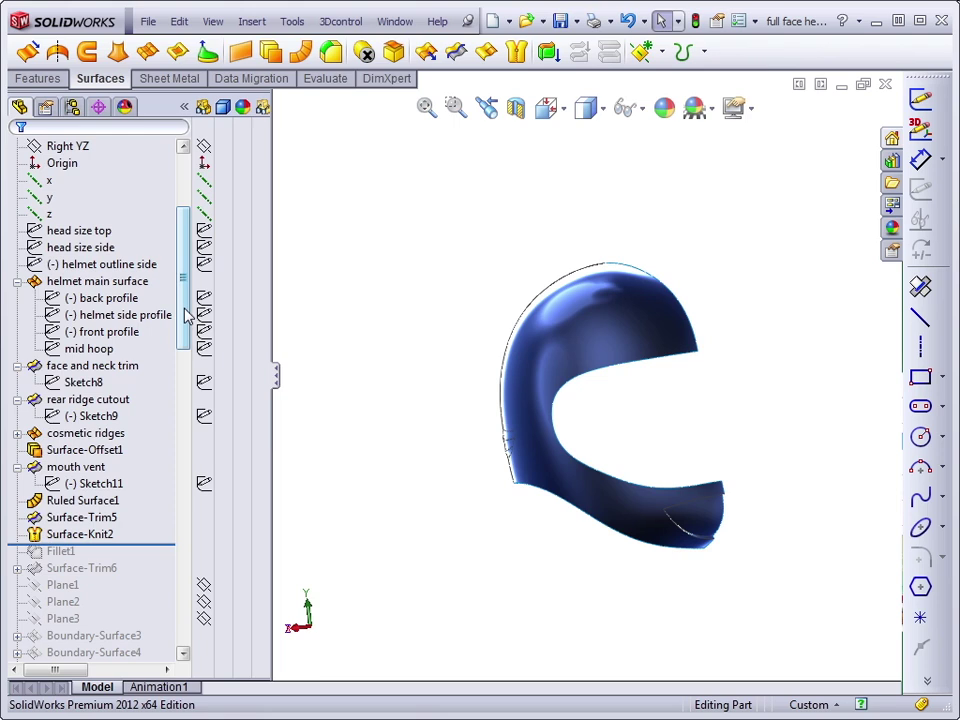
drag(184, 313, 178, 213)
click(95, 247)
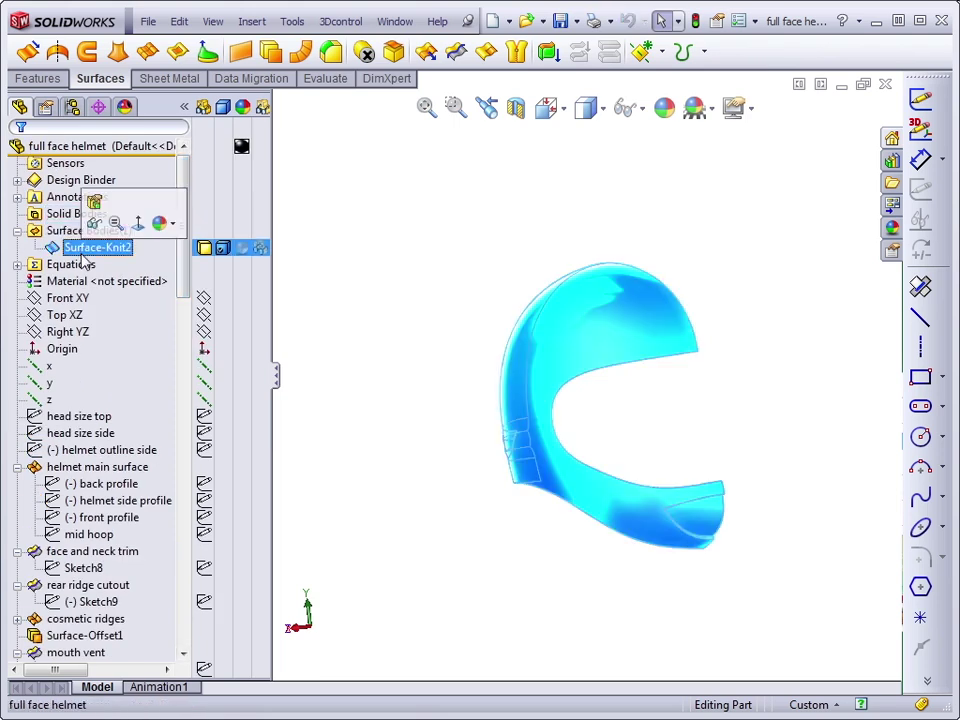
click(364, 377)
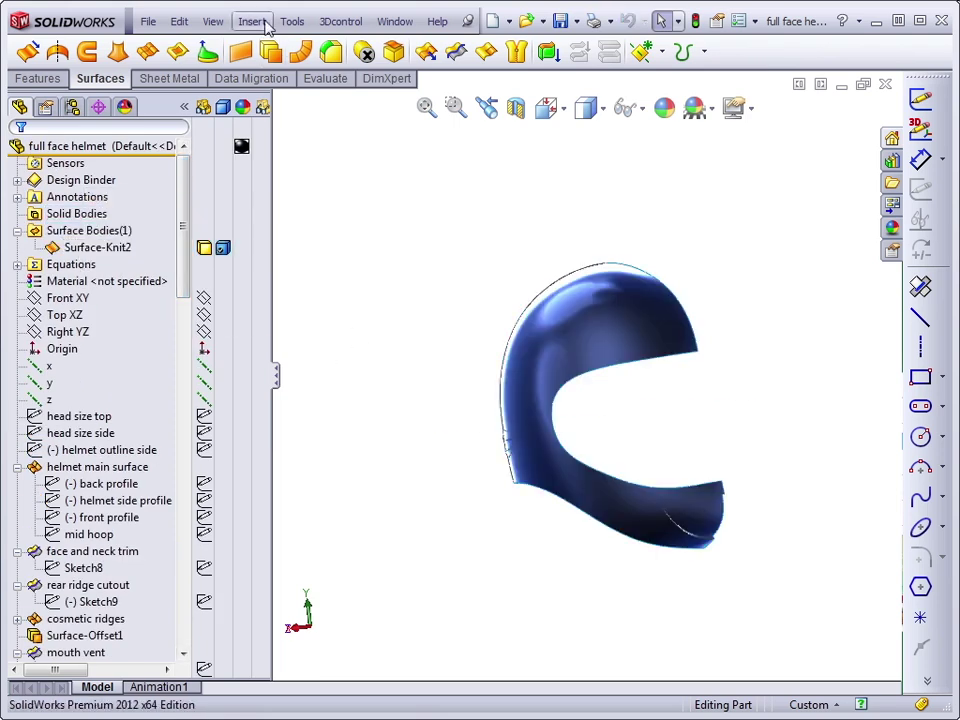
Step: Review the tangent edge display options and compare the sharp and phantom tangent edges around the rear cosmetic ridges
click(214, 23)
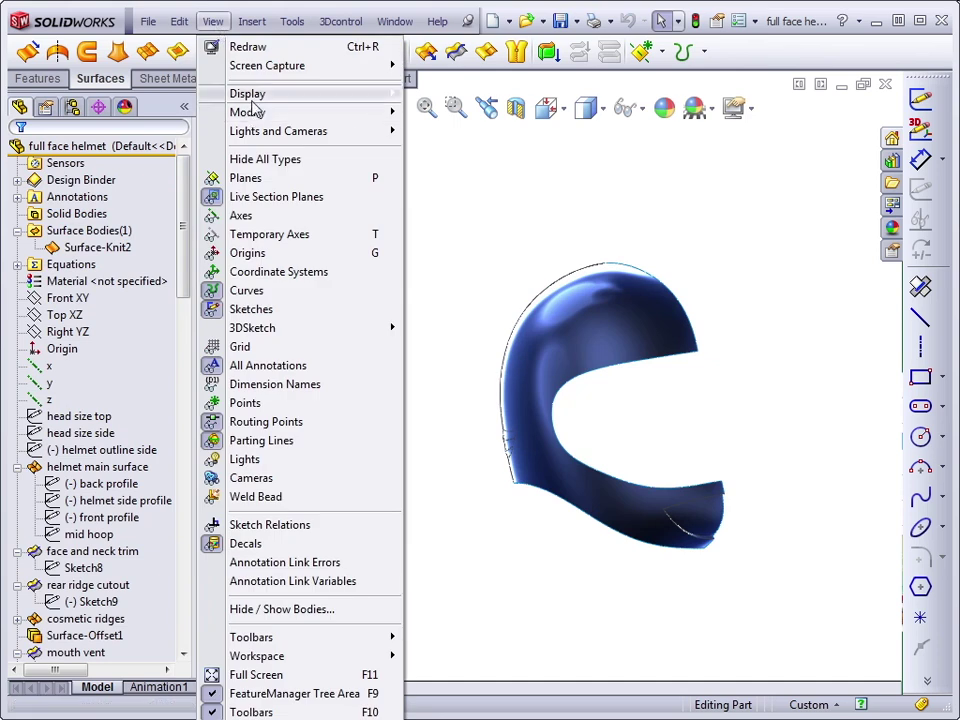
mouse_move(255, 94)
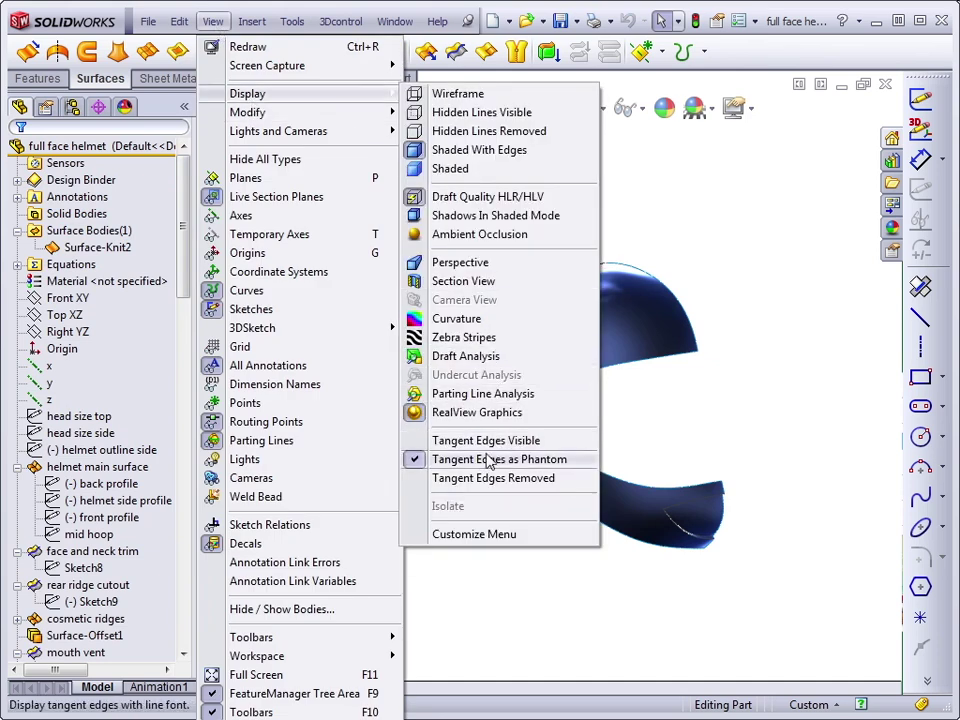
click(545, 476)
middle_drag(668, 439, 533, 465)
scroll(506, 478, down, 5)
scroll(465, 430, up, 2)
scroll(475, 430, down, 2)
scroll(477, 420, down, 3)
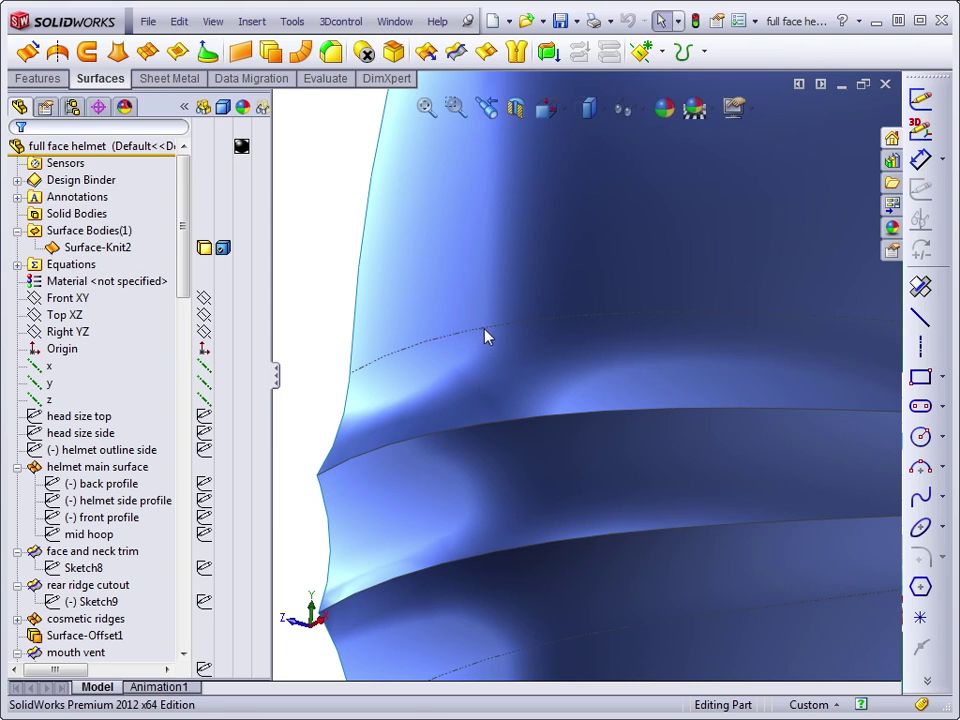
scroll(484, 337, up, 4)
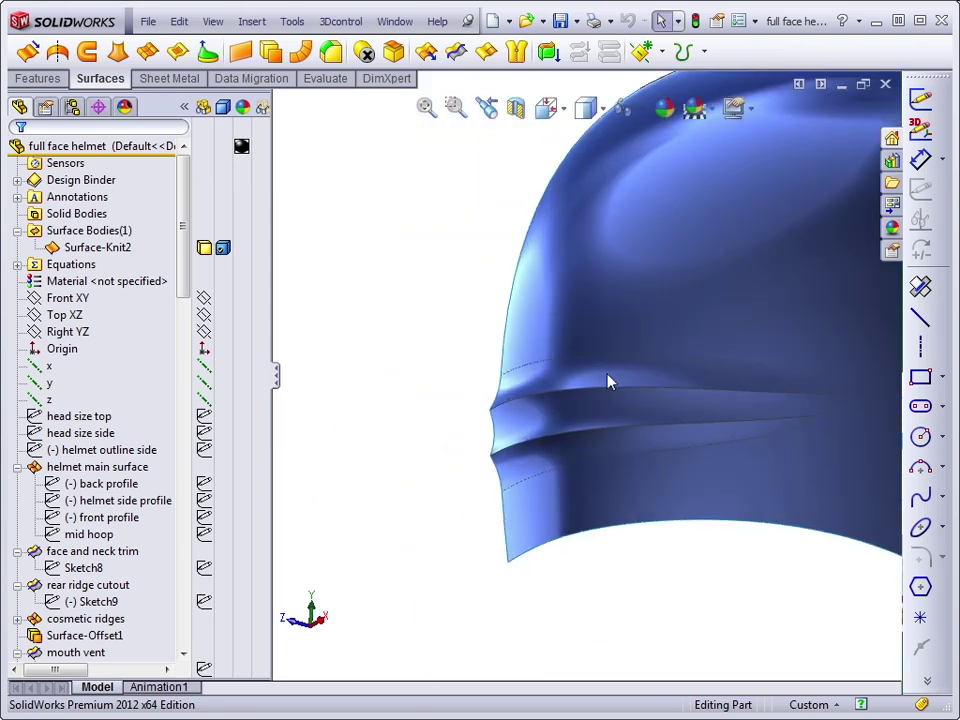
Step: Examine the cosmetic ridge edges where they taper into the helmet's side, and list the available display styles
middle_drag(595, 469, 636, 485)
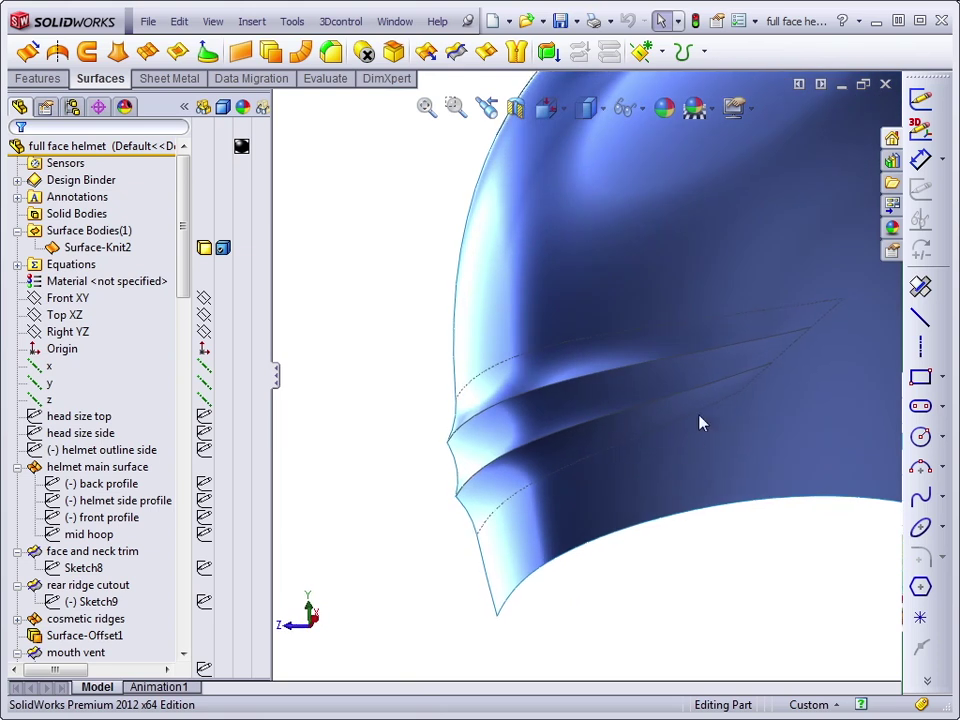
scroll(707, 414, down, 3)
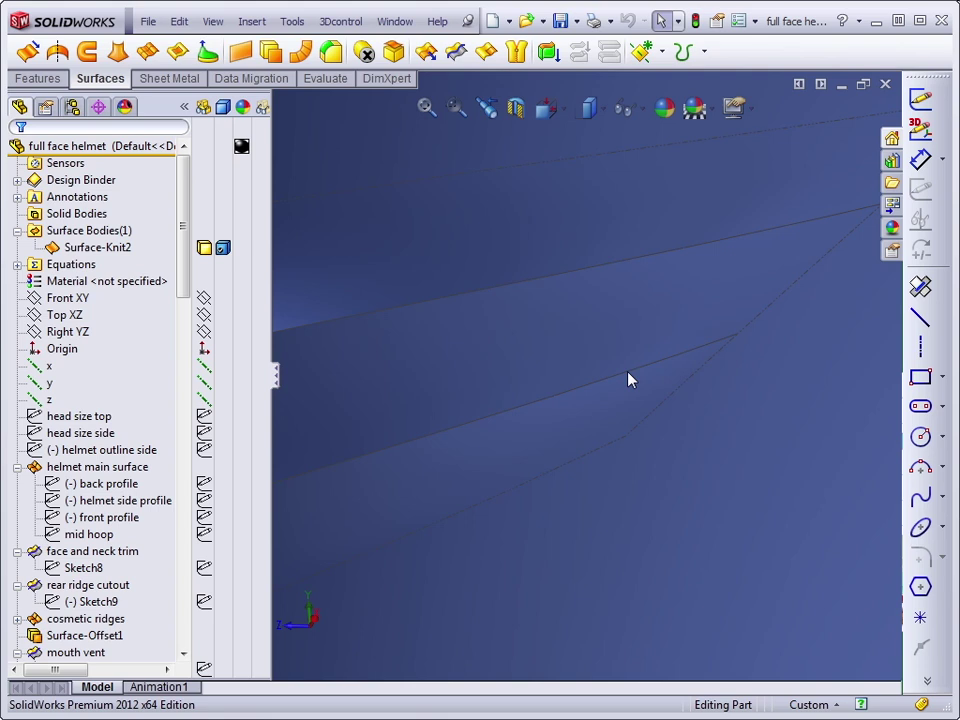
scroll(628, 379, up, 5)
middle_drag(641, 531, 612, 568)
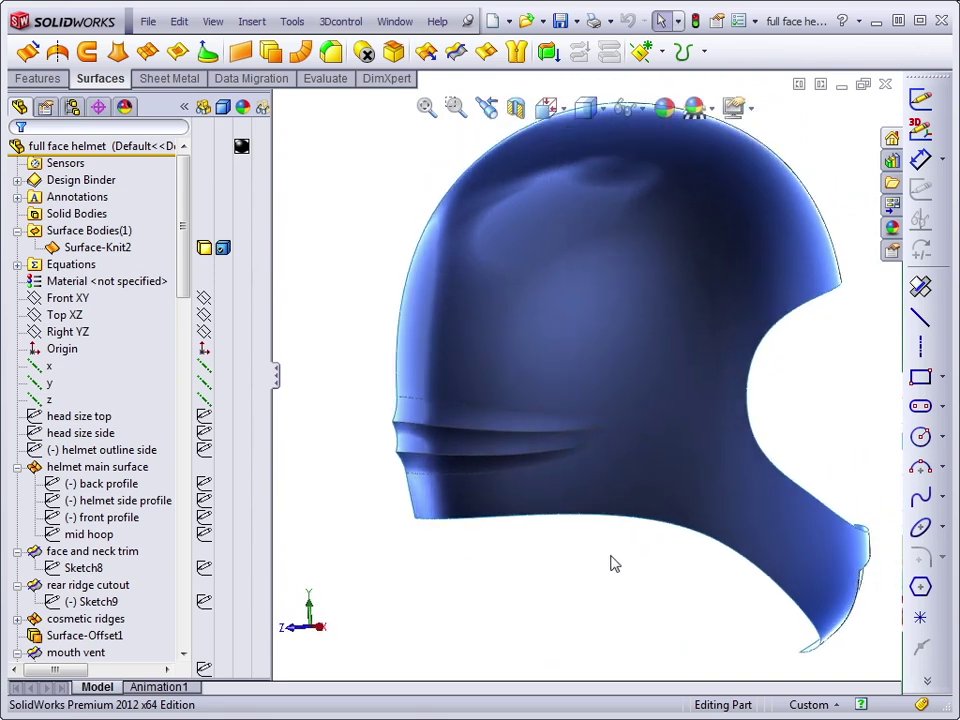
click(586, 107)
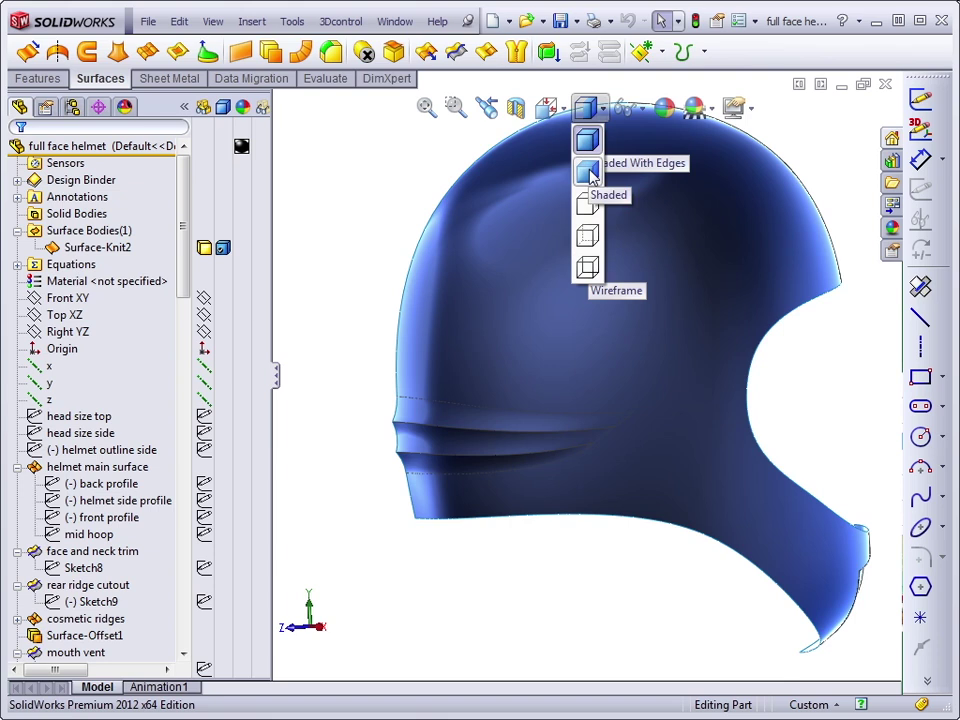
Step: Roll the model forward past Fillet1 and inspect the rounded cosmetic ridge edges at the helmet's rear
drag(183, 248, 186, 305)
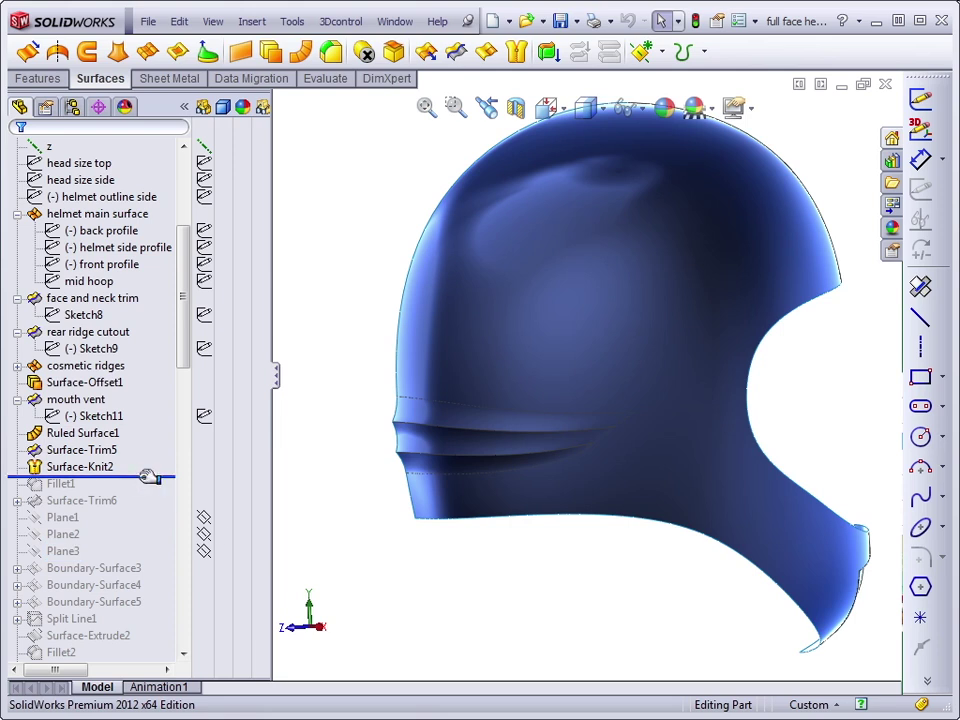
mouse_move(150, 478)
mouse_down()
mouse_move(150, 508)
mouse_move(150, 492)
mouse_up()
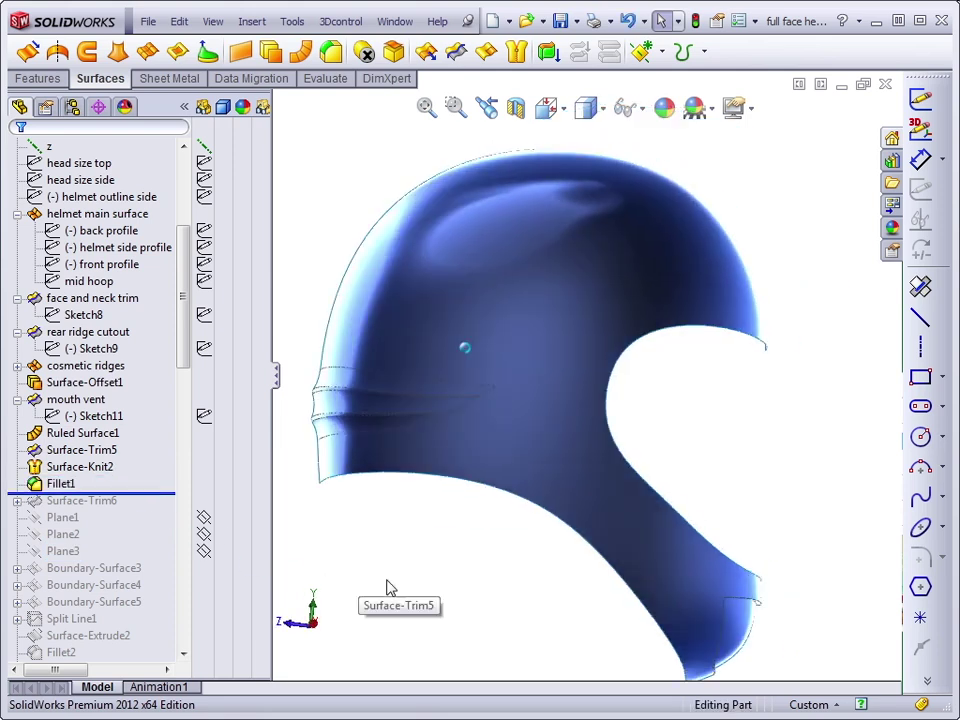
scroll(439, 394, down, 5)
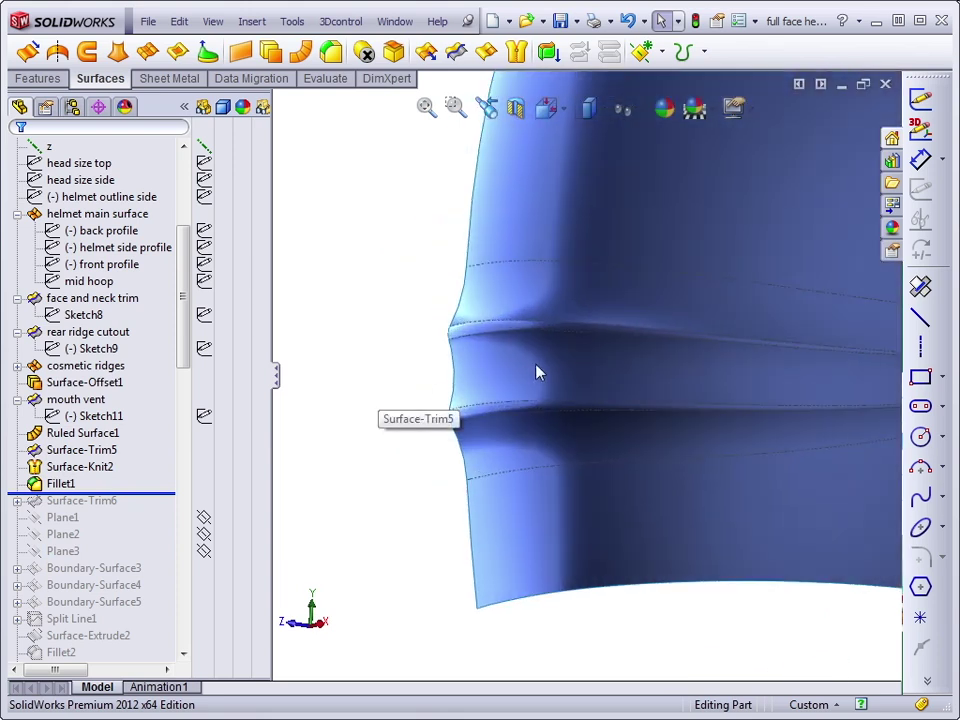